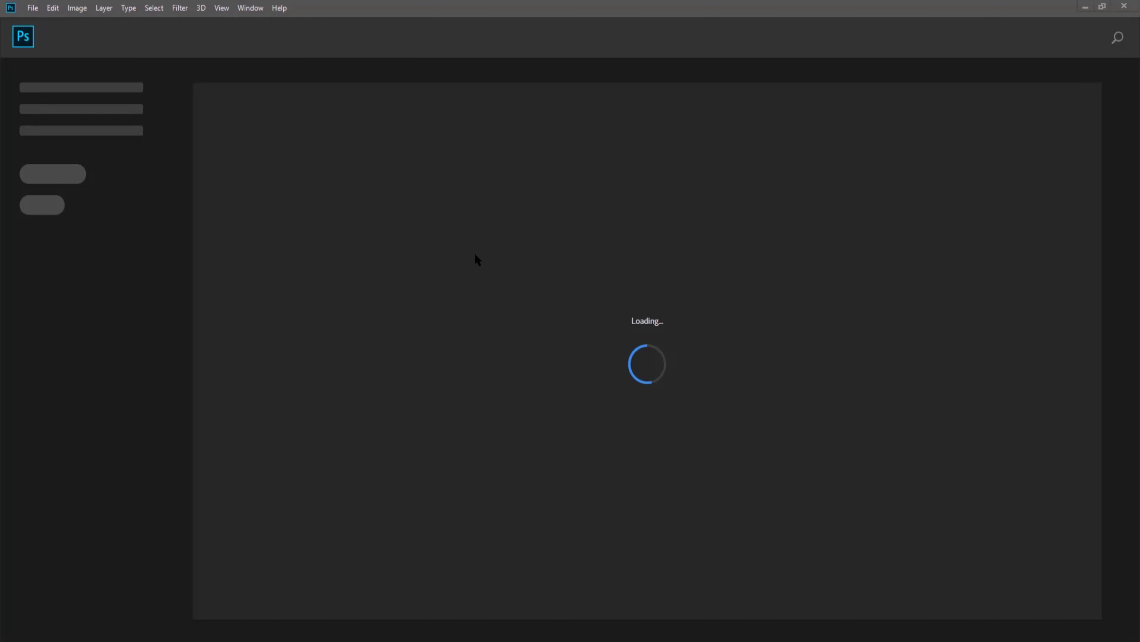
Create a 3.5 × 2 in, 300 ppi, CMYK 16-bit document named Business Card Design
{"action": "left_click", "coordinate": [33, 8]}
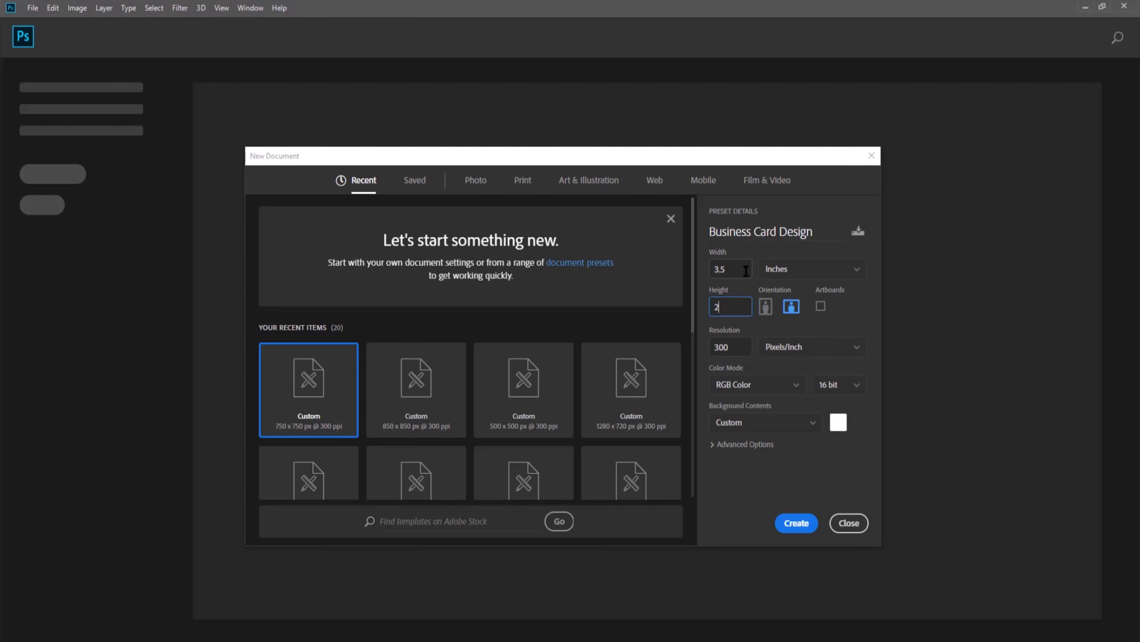
{"action": "left_click", "coordinate": [774, 385]}
{"action": "left_click", "coordinate": [748, 470]}
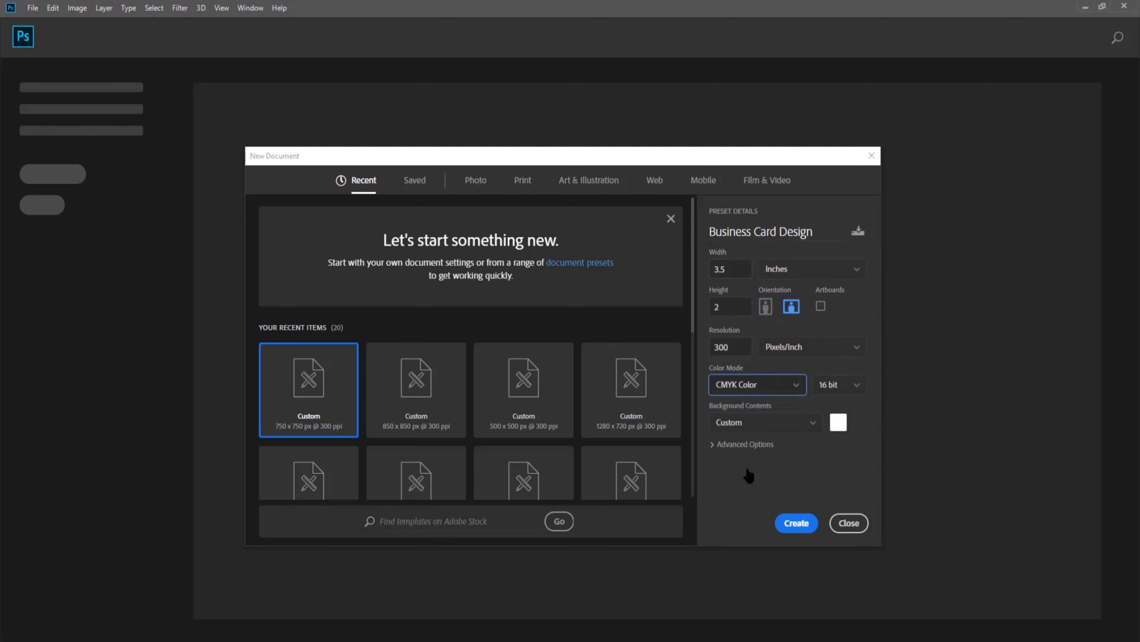
{"action": "left_click", "coordinate": [846, 391]}
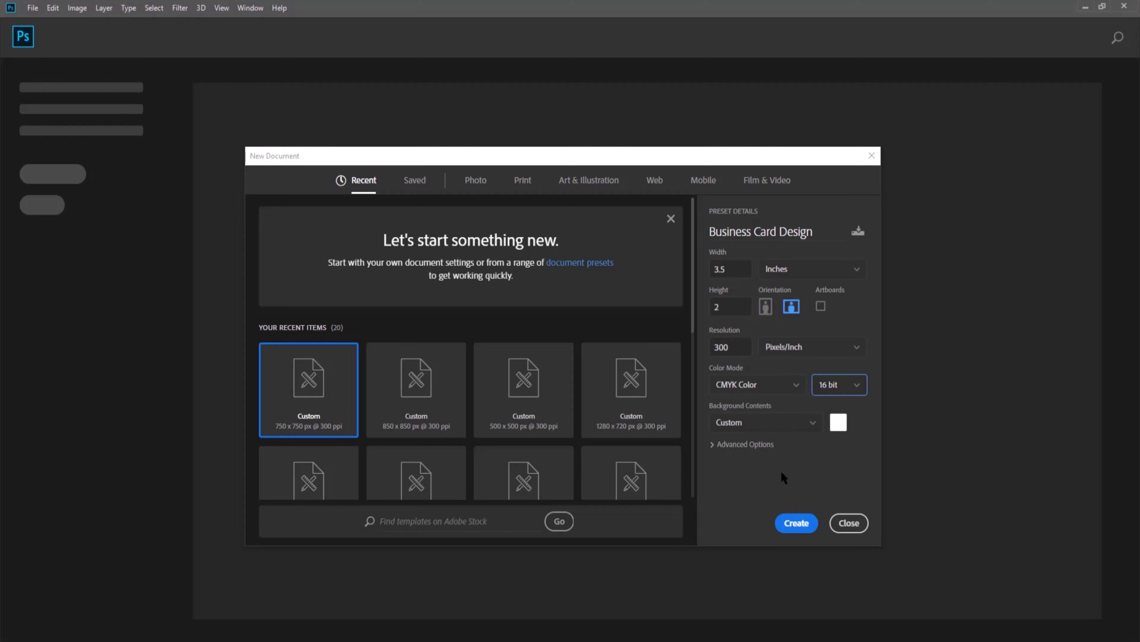
{"action": "left_click", "coordinate": [796, 522]}
Place three guides with New Guide: horizontal at 0.5 in, vertical at 1.4 in and 2.1 in
{"action": "left_click", "coordinate": [221, 8]}
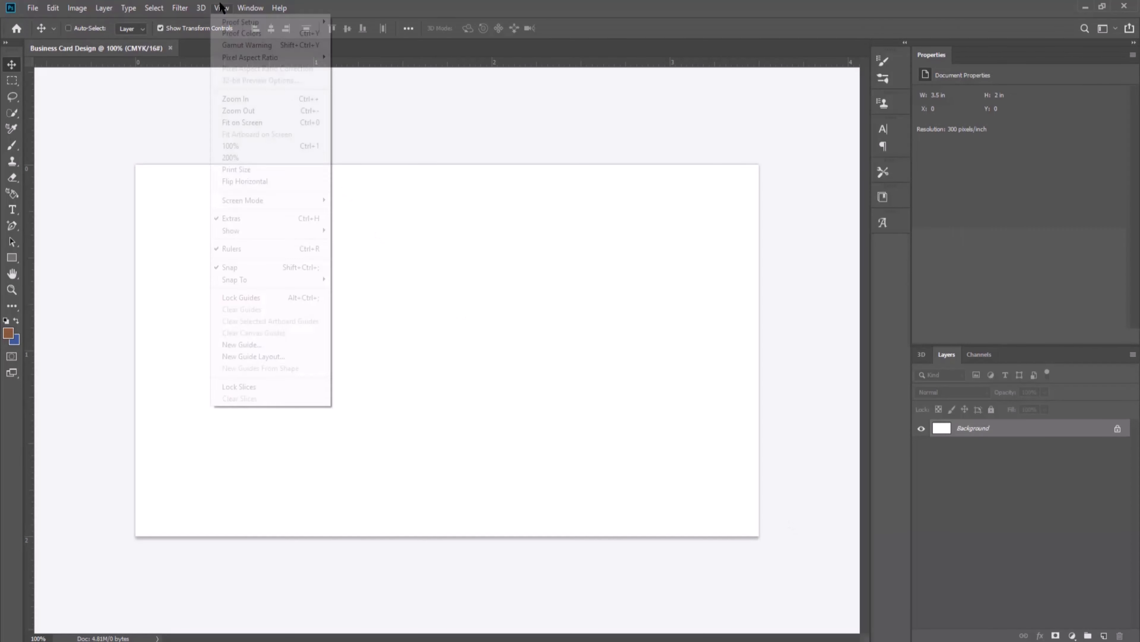
{"action": "left_click", "coordinate": [245, 345]}
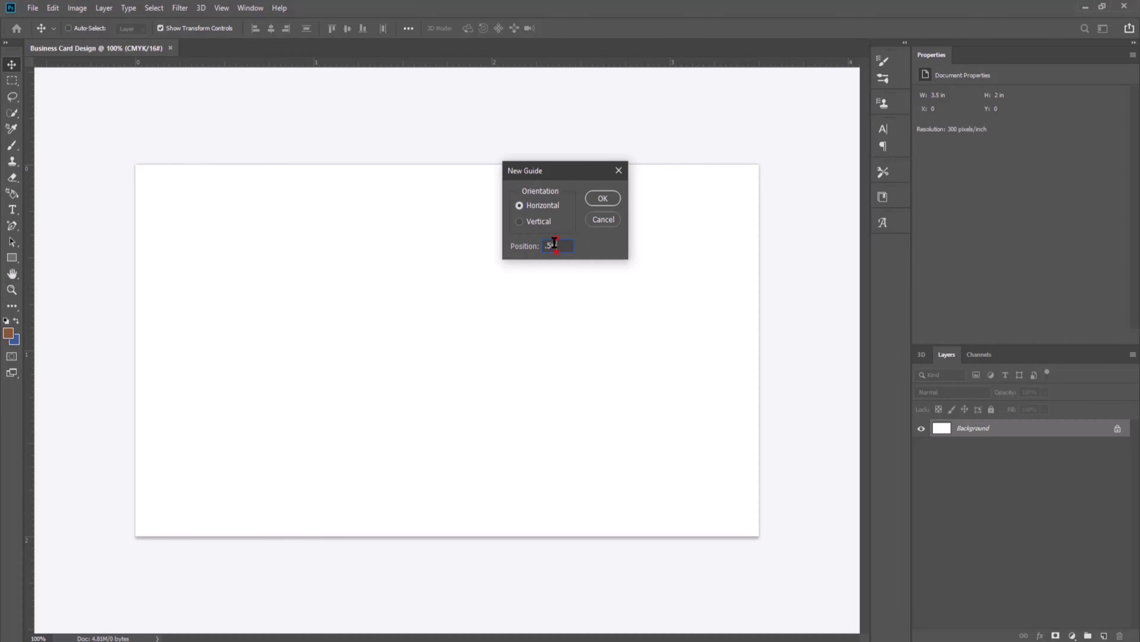
{"action": "left_click", "coordinate": [597, 199]}
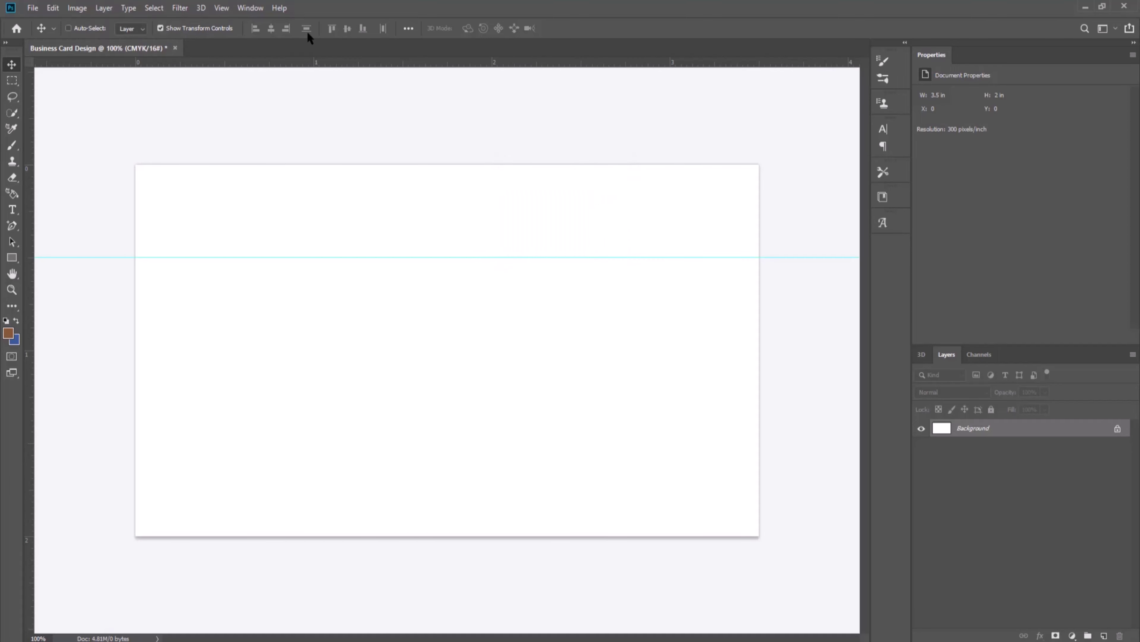
{"action": "left_click", "coordinate": [224, 7]}
{"action": "left_click", "coordinate": [243, 344]}
{"action": "type", "text": "1.4"}
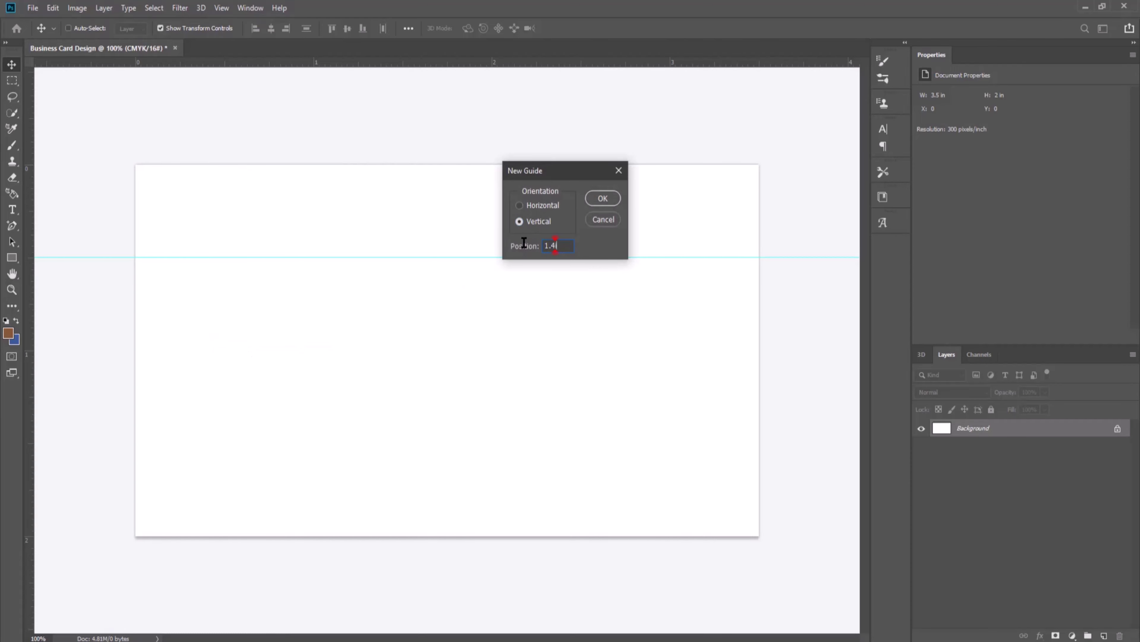
{"action": "left_click", "coordinate": [603, 199]}
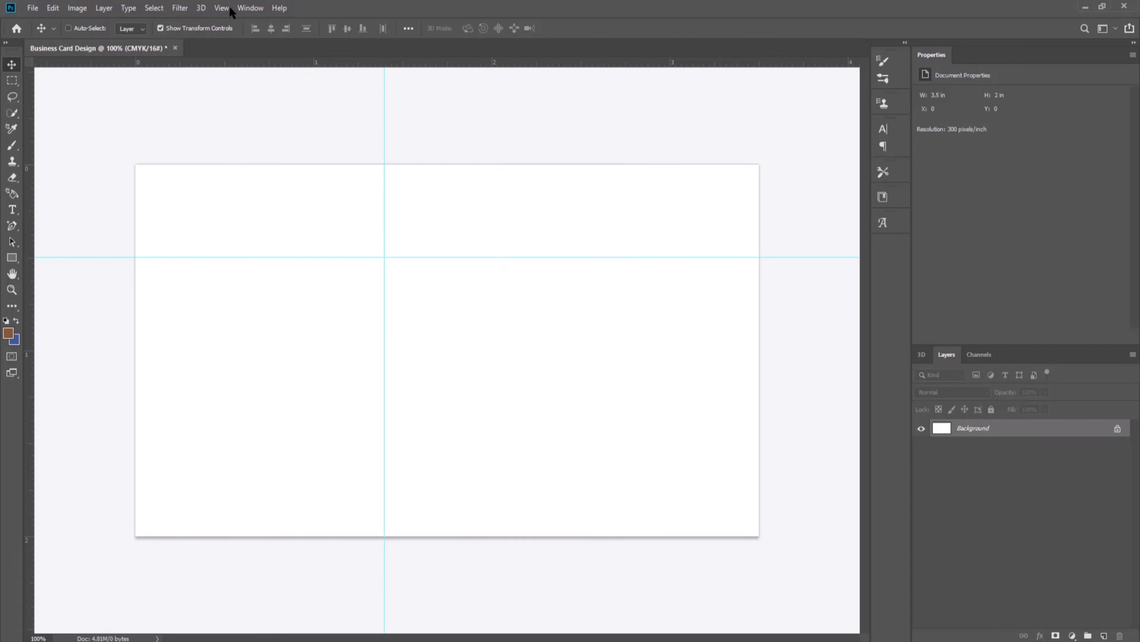
{"action": "left_click", "coordinate": [222, 8]}
{"action": "left_click", "coordinate": [256, 343]}
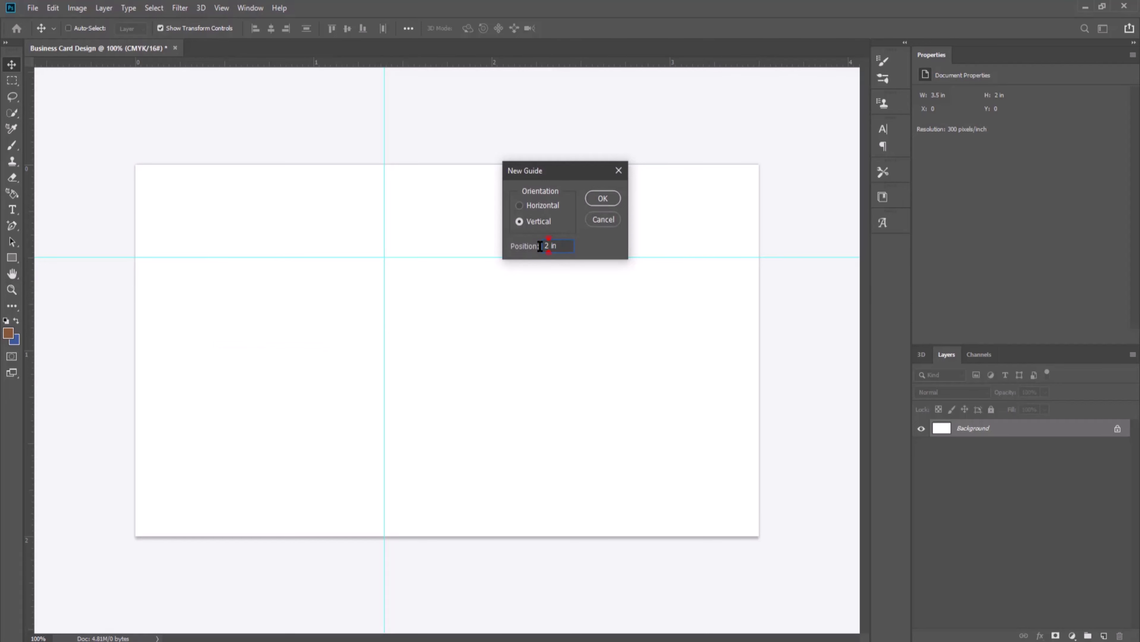
{"action": "left_click", "coordinate": [599, 198]}
{"action": "key", "text": "shift+l"}
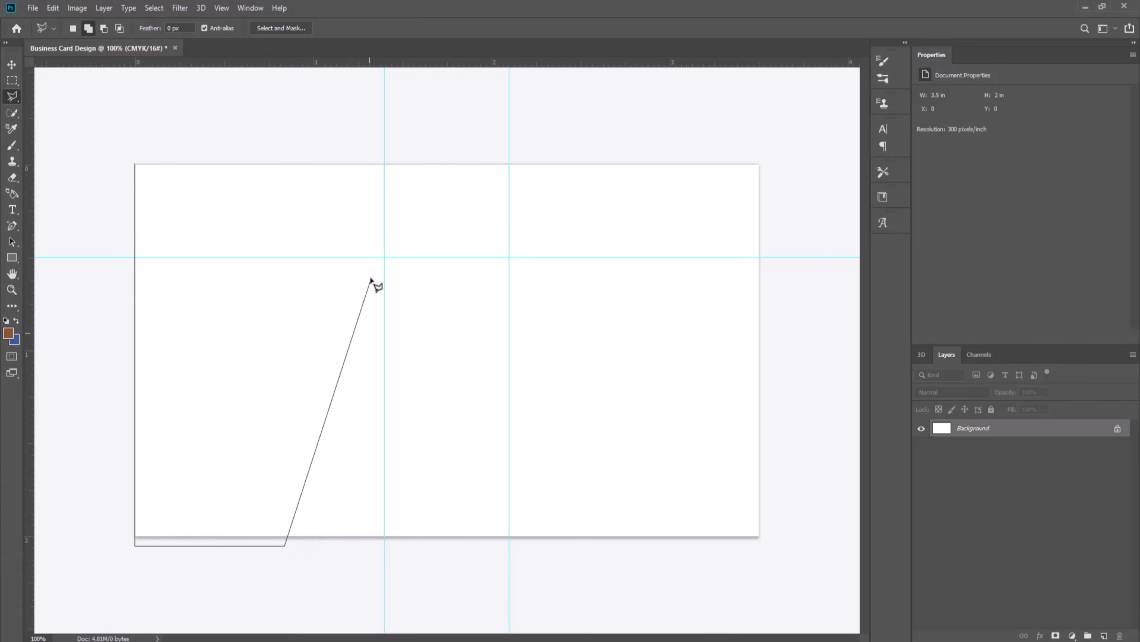
Close the angled left-side selection and fill it with black on new Layer 1
{"action": "left_click", "coordinate": [134, 165]}
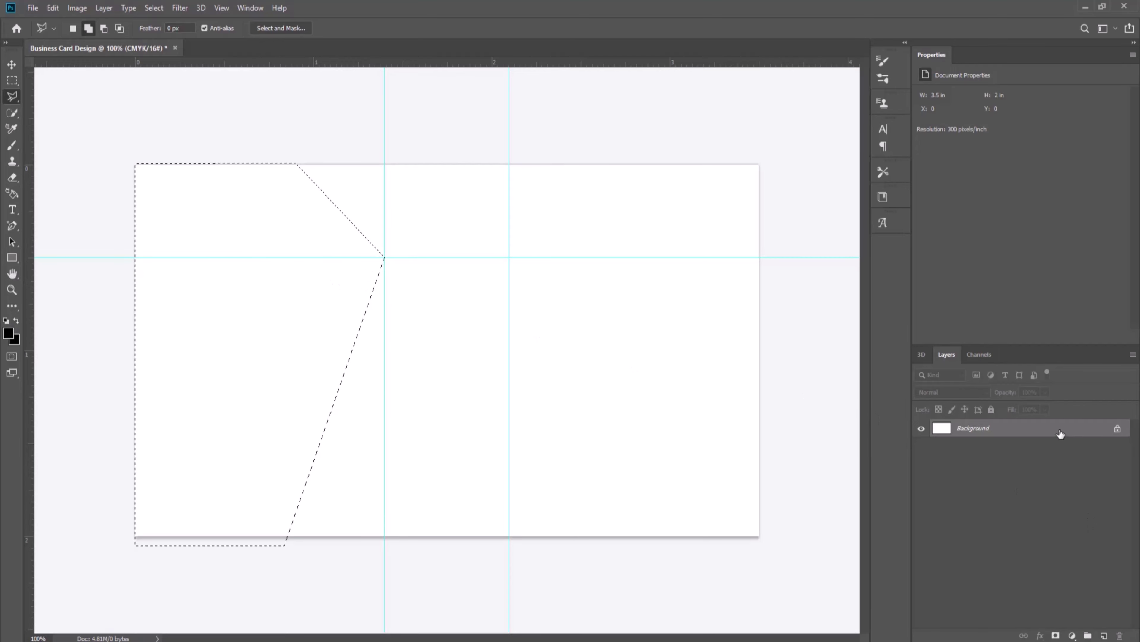
{"action": "left_click", "coordinate": [1104, 636]}
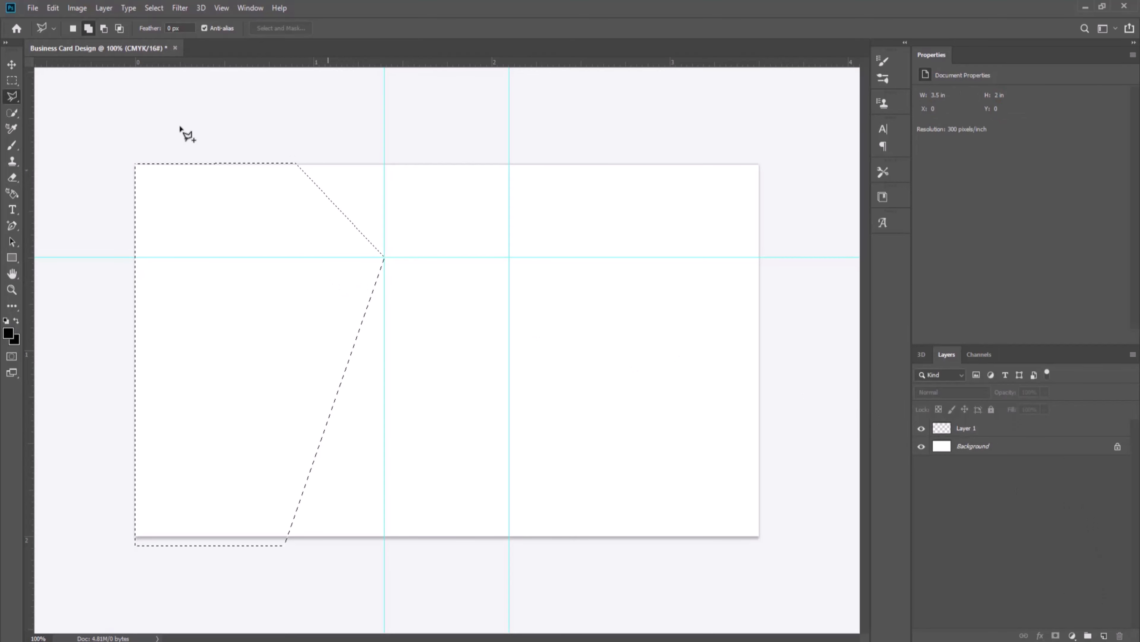
{"action": "left_click", "coordinate": [978, 431]}
{"action": "left_click", "coordinate": [53, 7]}
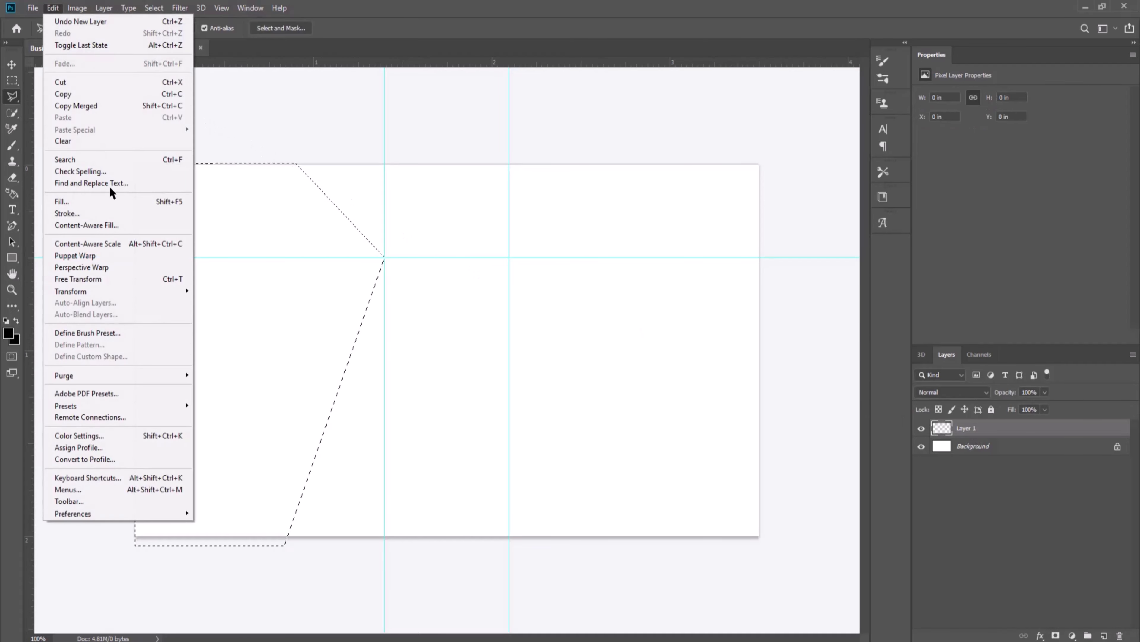
{"action": "left_click", "coordinate": [135, 201]}
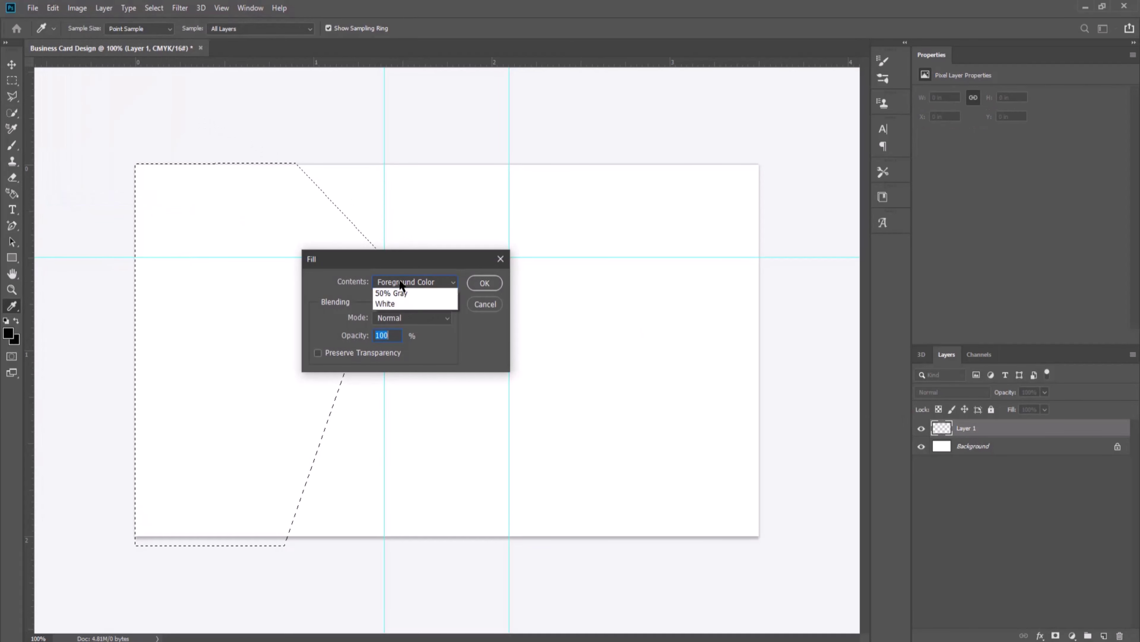
{"action": "left_click", "coordinate": [411, 294]}
{"action": "left_click", "coordinate": [483, 282]}
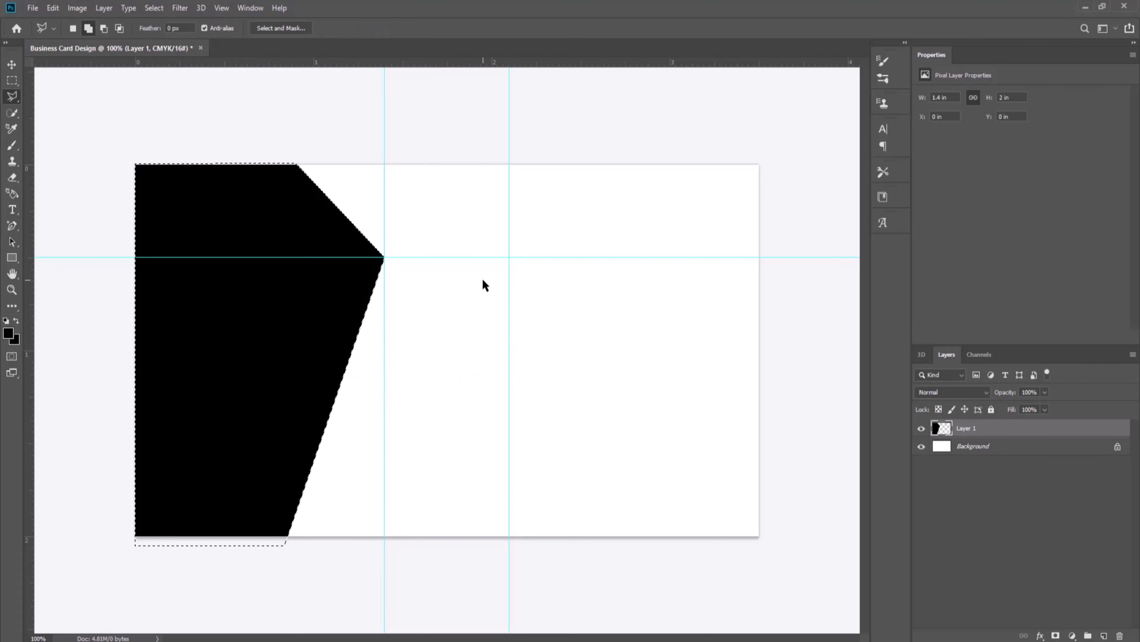
Change the foreground to #7a7d7f, refill the shape grey, and deselect
{"action": "left_click", "coordinate": [8, 333]}
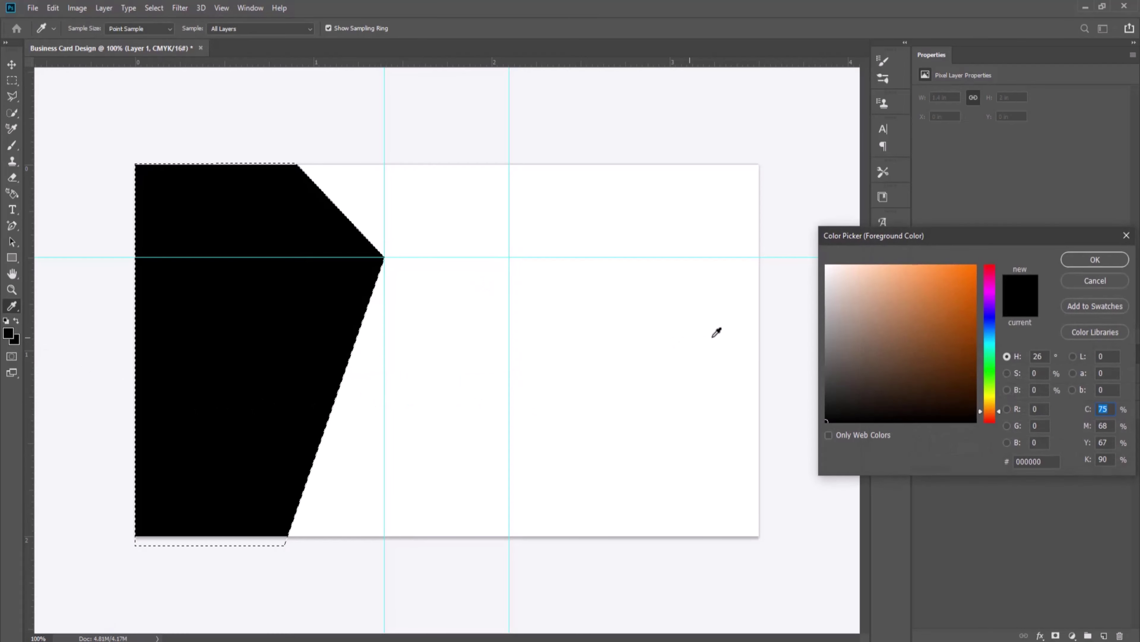
{"action": "type", "text": "7a7d7f"}
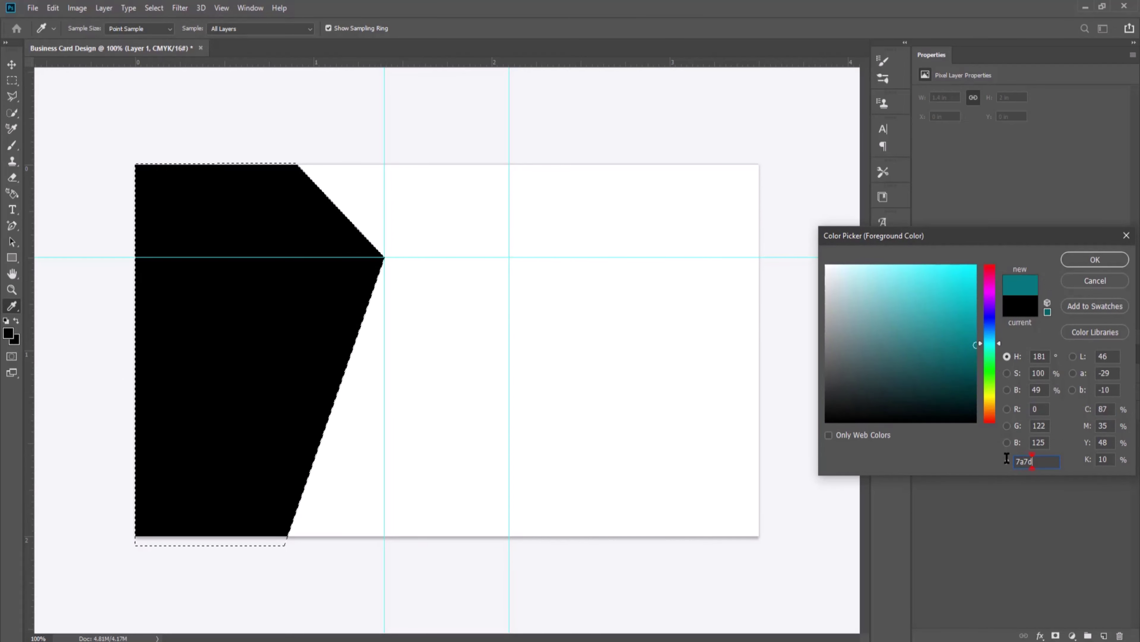
{"action": "left_click", "coordinate": [1095, 259]}
{"action": "key", "text": "alt+BackSpace"}
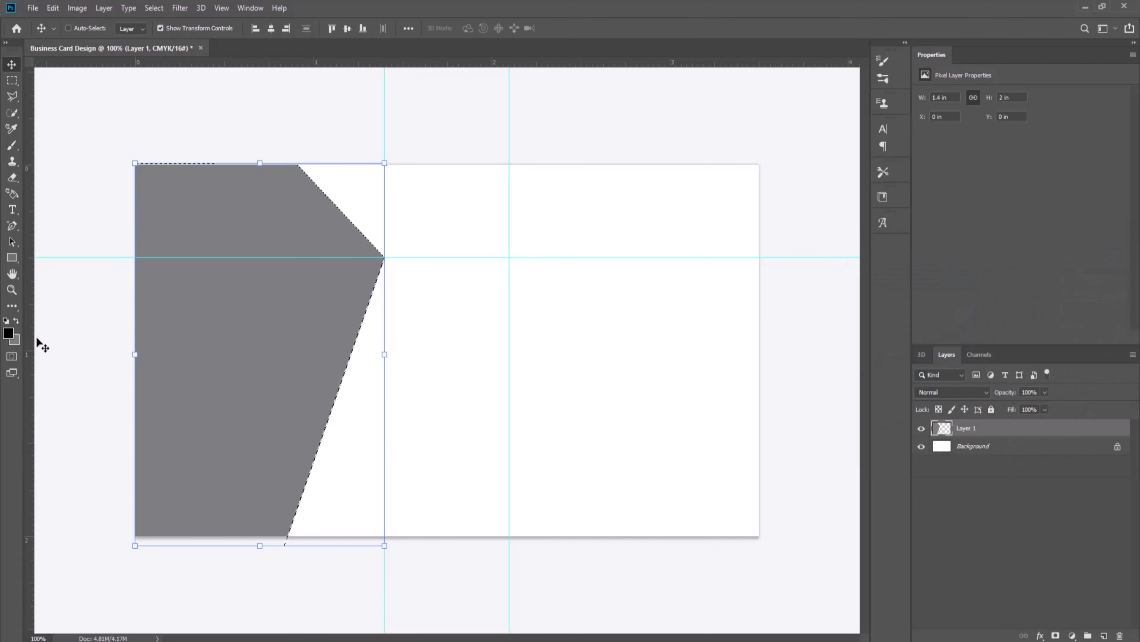
{"action": "key", "text": "ctrl+d"}
Duplicate the grey layer, fill it dark grey #373a3f, and narrow it toward the left
{"action": "right_click", "coordinate": [980, 430]}
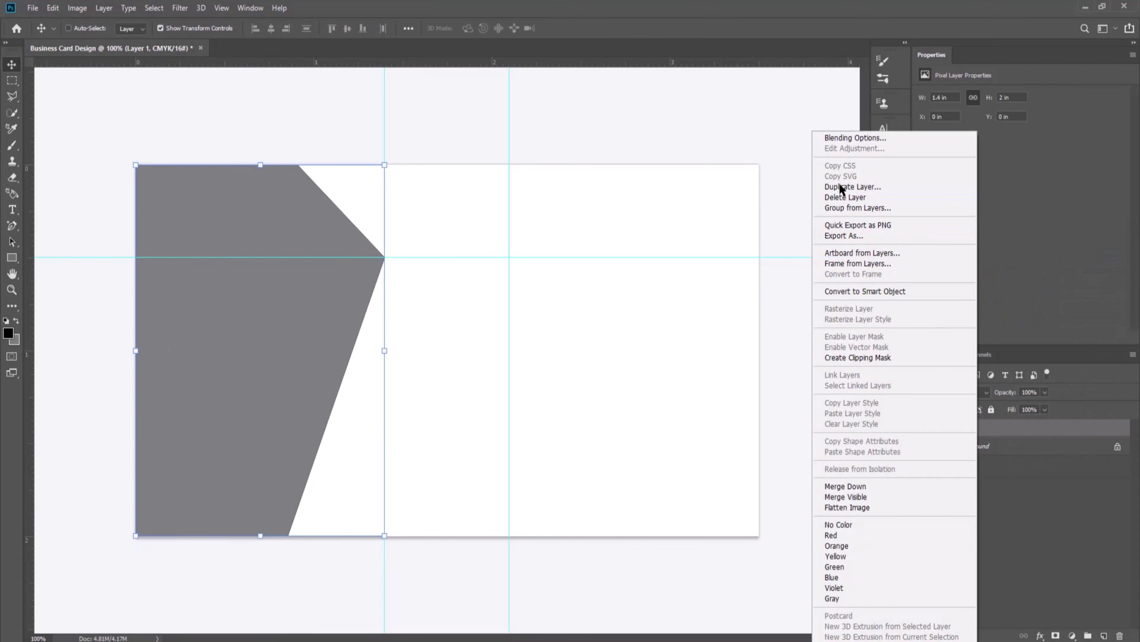
{"action": "left_click", "coordinate": [864, 187]}
{"action": "type", "text": "1"}
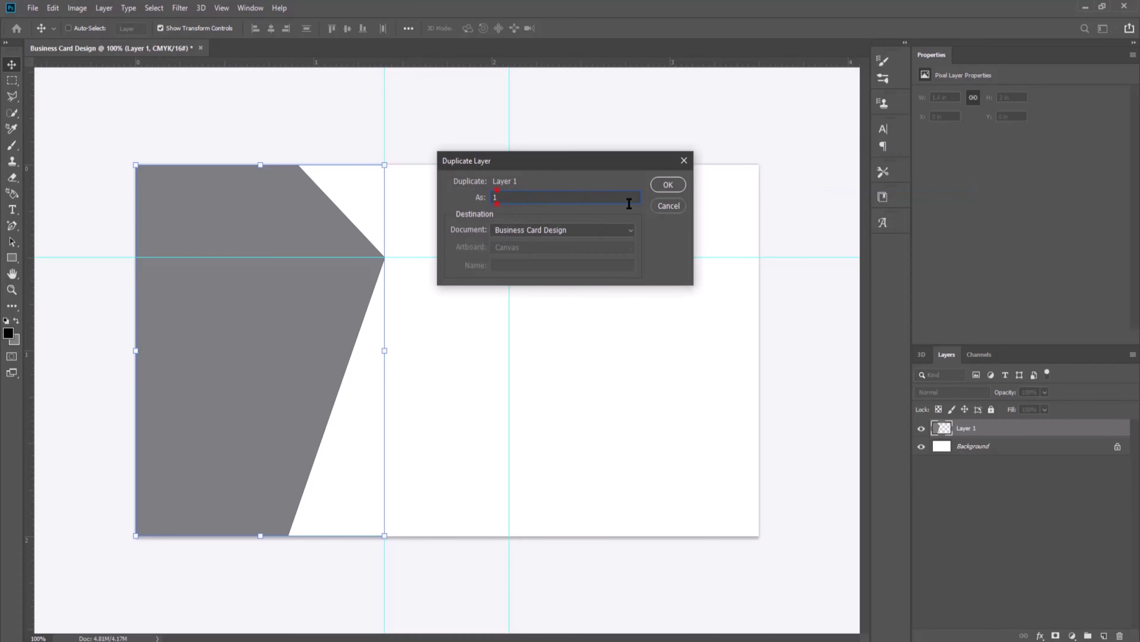
{"action": "left_click", "coordinate": [671, 189]}
{"action": "left_click", "coordinate": [8, 332]}
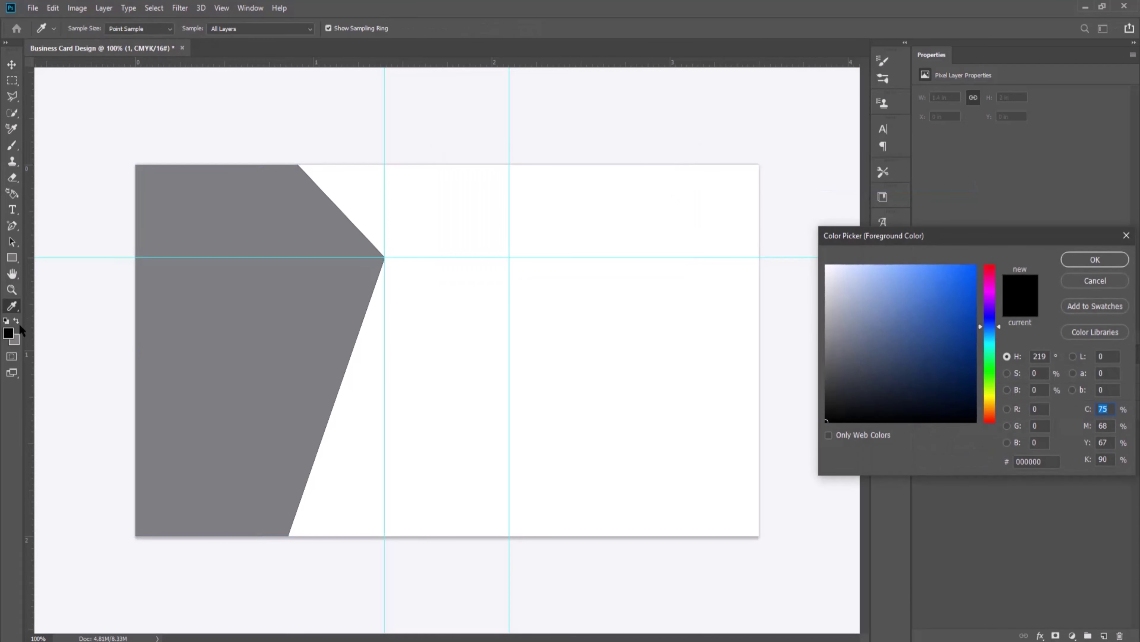
{"action": "type", "text": "373a"}
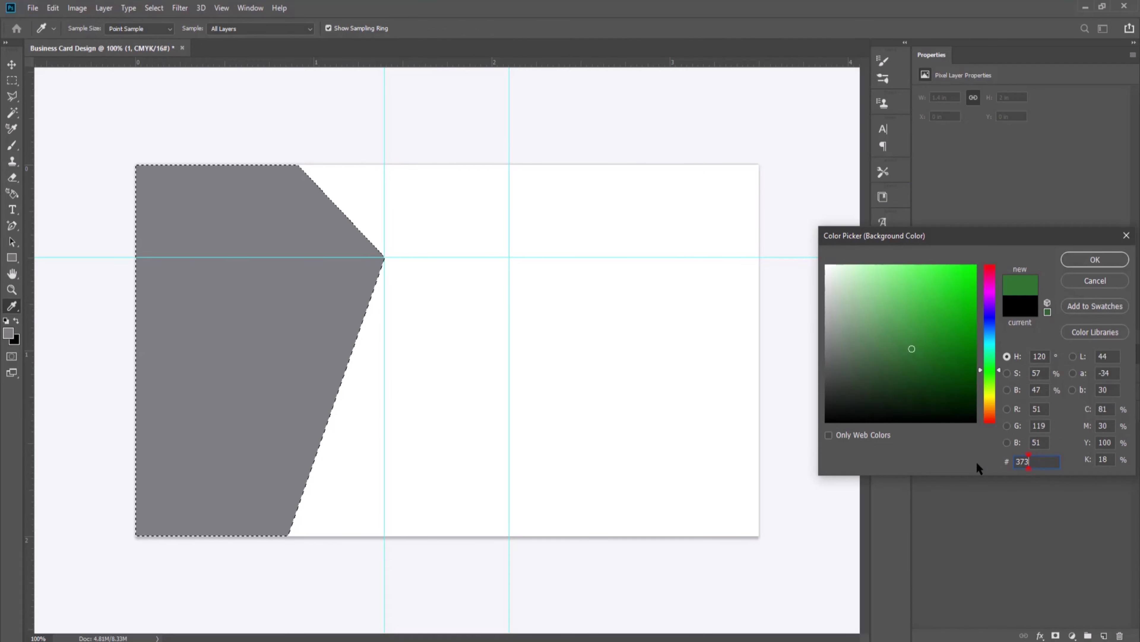
{"action": "type", "text": "3f"}
{"action": "key", "text": "Return"}
{"action": "key", "text": "w"}
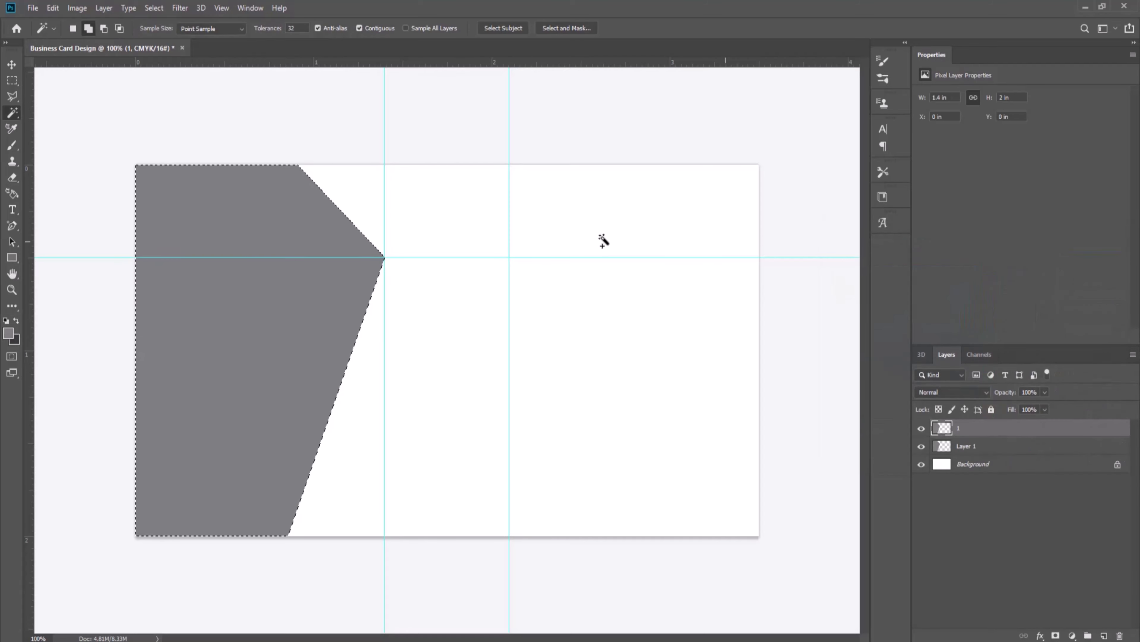
{"action": "key", "text": "ctrl+BackSpace"}
{"action": "key", "text": "ctrl+t"}
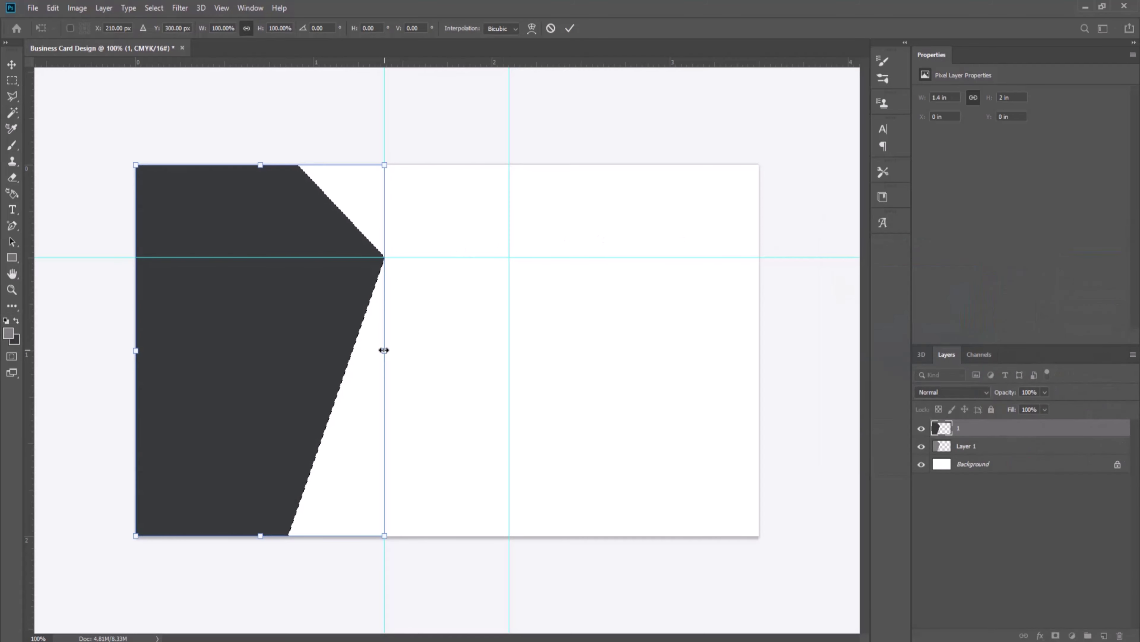
{"action": "left_click_drag", "start_coordinate": [383, 350], "coordinate": [367, 348]}
{"action": "key", "text": "Escape"}
Duplicate the dark layer, fill it near-black #030303, and narrow it from the right
{"action": "right_click", "coordinate": [996, 427]}
{"action": "left_click", "coordinate": [898, 191]}
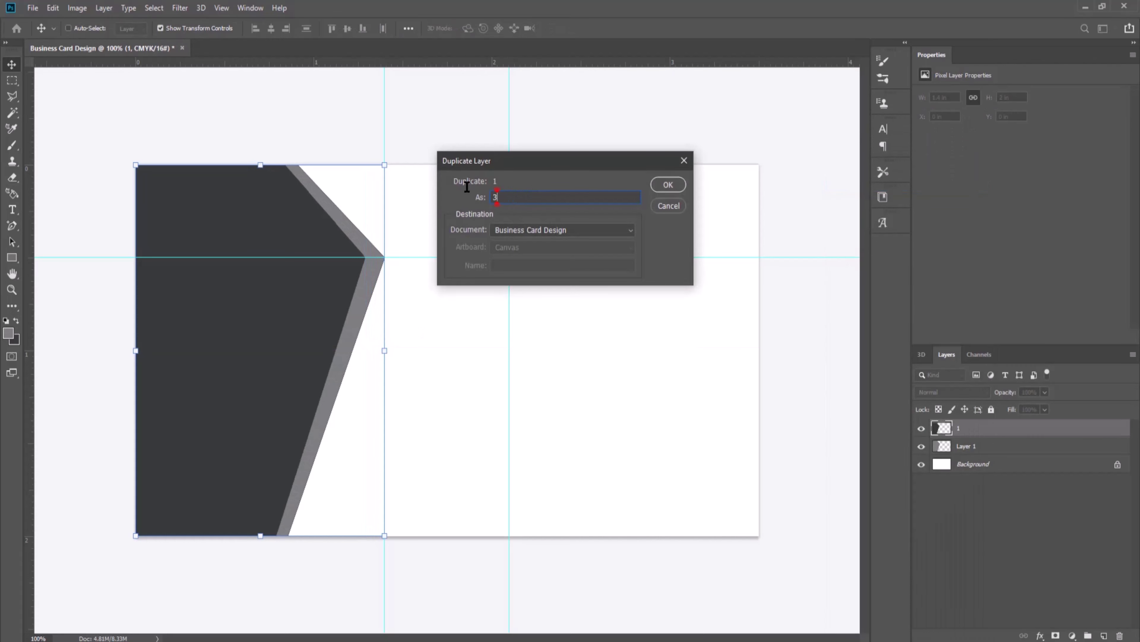
{"action": "left_click", "coordinate": [669, 185]}
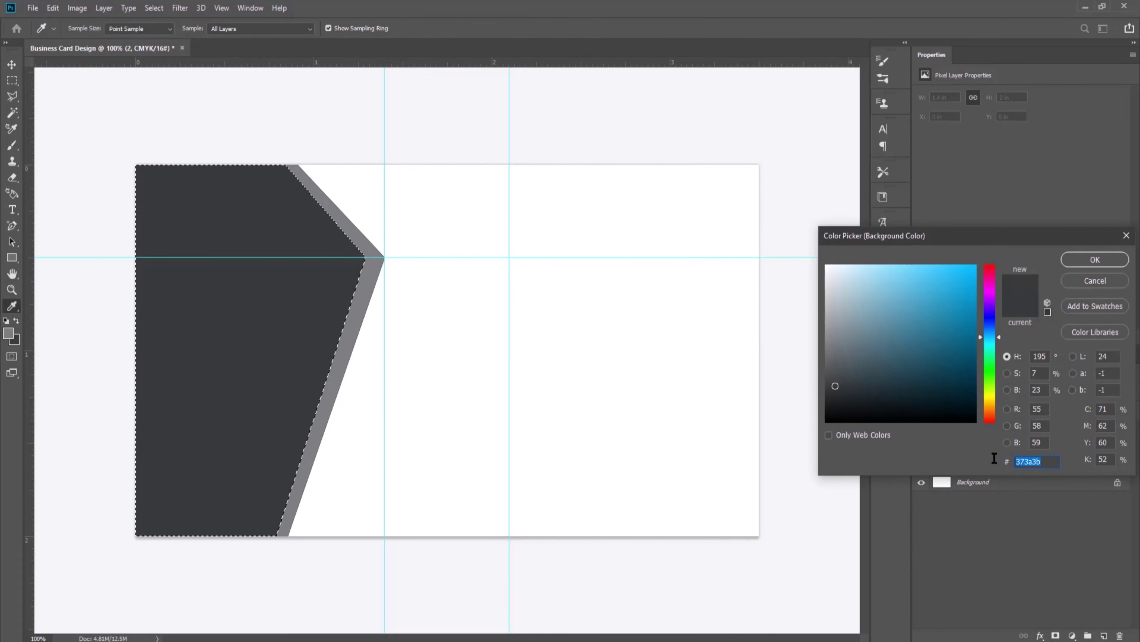
{"action": "type", "text": "030303"}
{"action": "key", "text": "Return"}
{"action": "key", "text": "ctrl+BackSpace"}
{"action": "key", "text": "ctrl+t"}
{"action": "left_click_drag", "start_coordinate": [384, 350], "coordinate": [339, 356]}
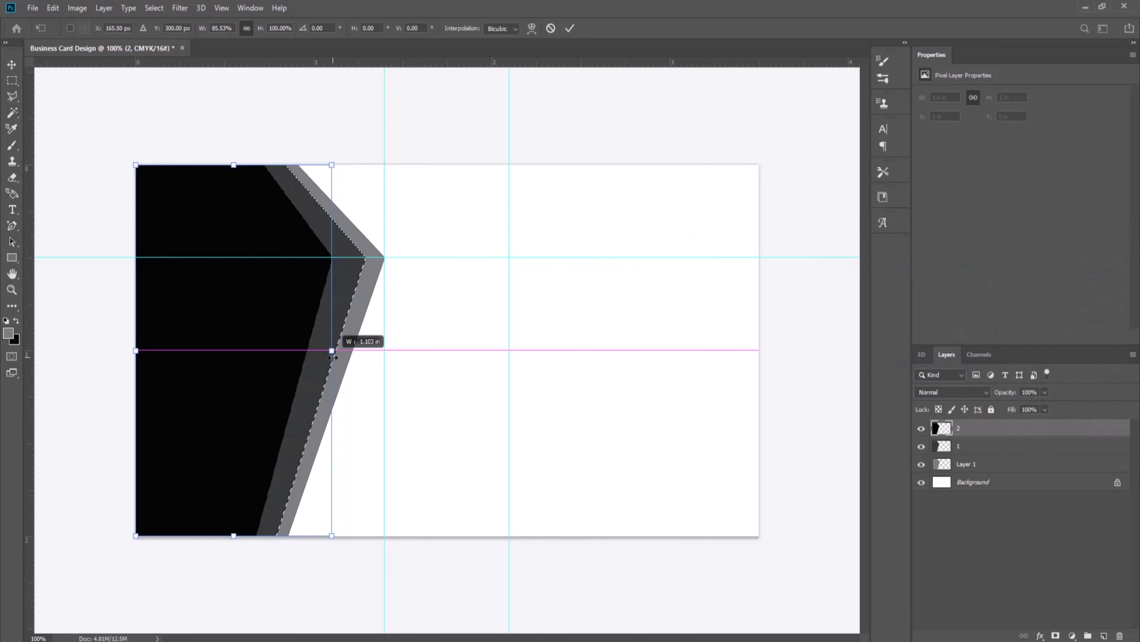
{"action": "key", "text": "Return"}
Float the document window and duplicate the whole card image
{"action": "left_click_drag", "start_coordinate": [152, 47], "coordinate": [166, 79]}
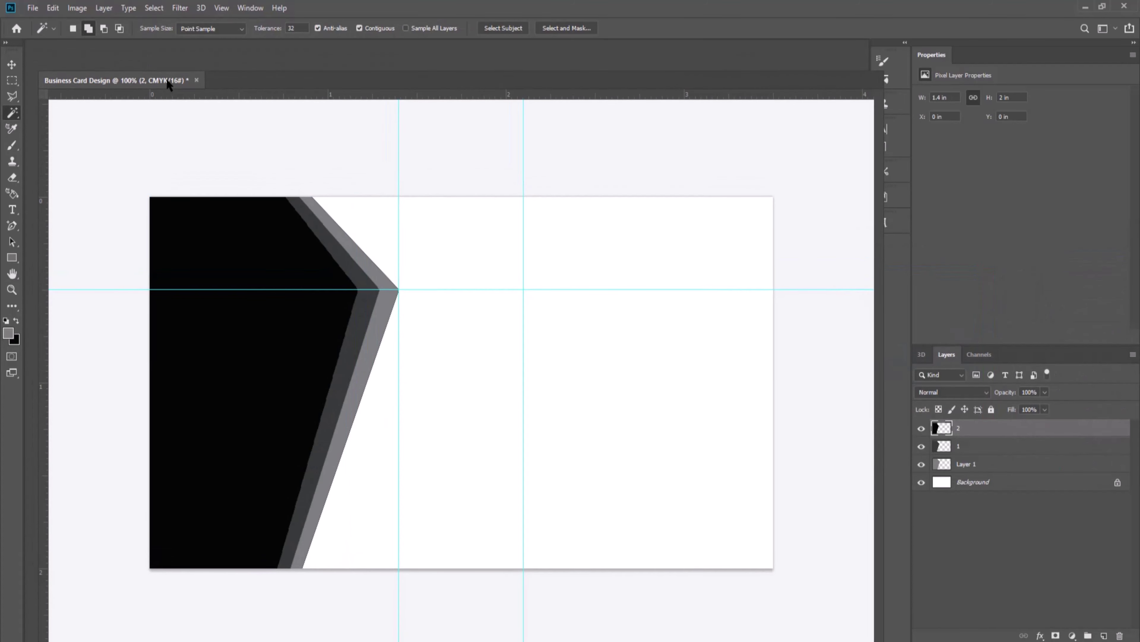
{"action": "right_click", "coordinate": [169, 84]}
{"action": "left_click", "coordinate": [180, 88]}
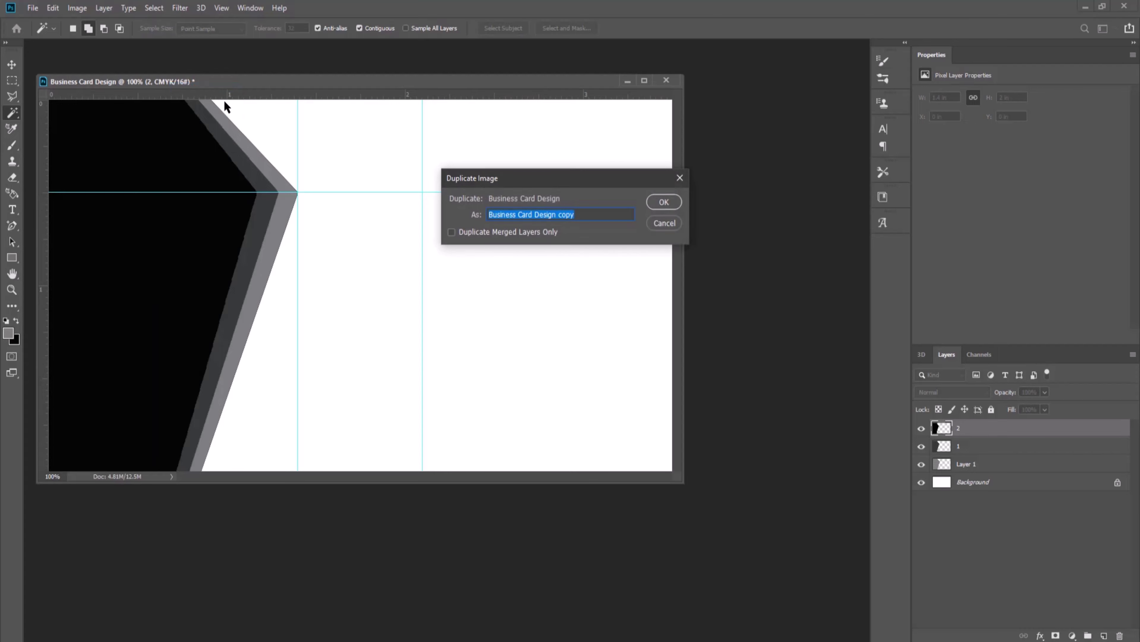
{"action": "left_click", "coordinate": [663, 202]}
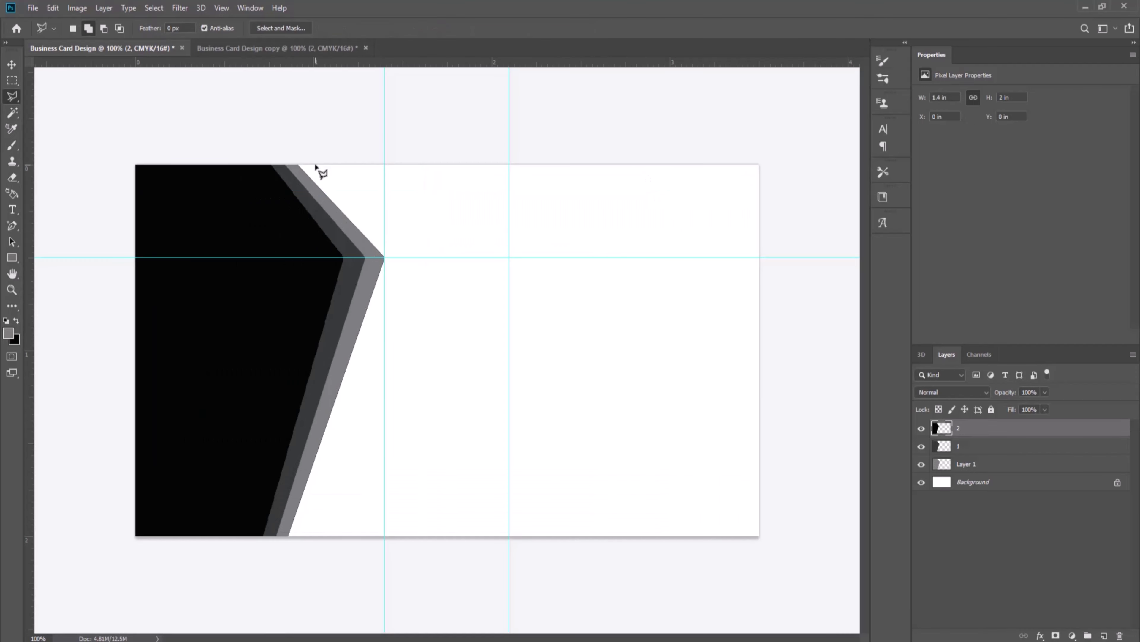
Outline the top band and fill it grey on new Layer 2
{"action": "left_click", "coordinate": [315, 165]}
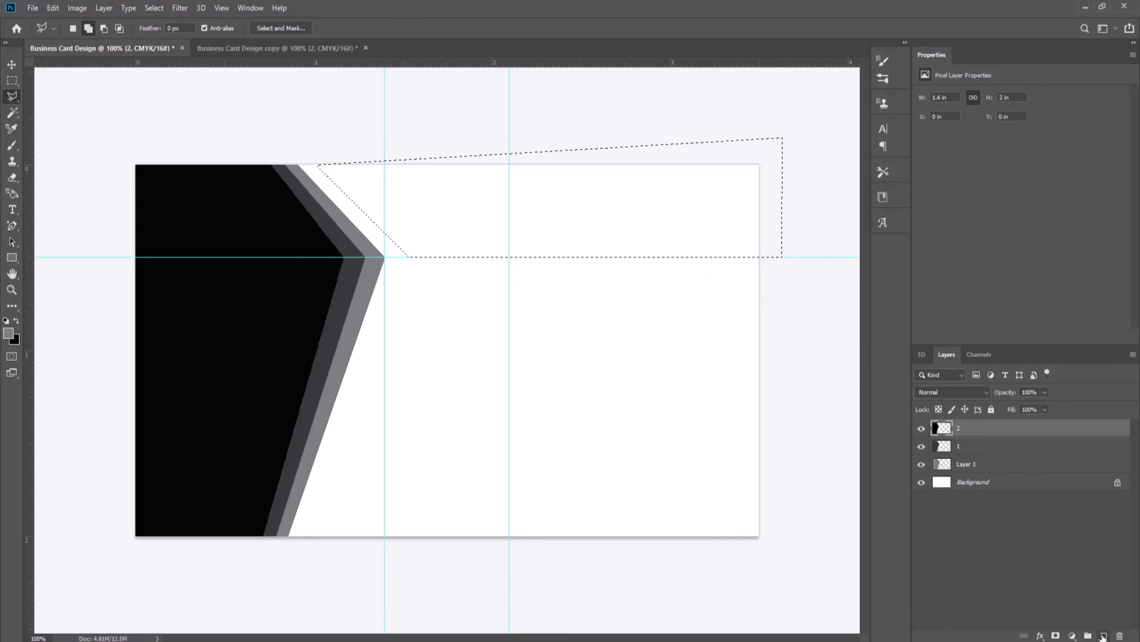
{"action": "left_click", "coordinate": [1103, 635]}
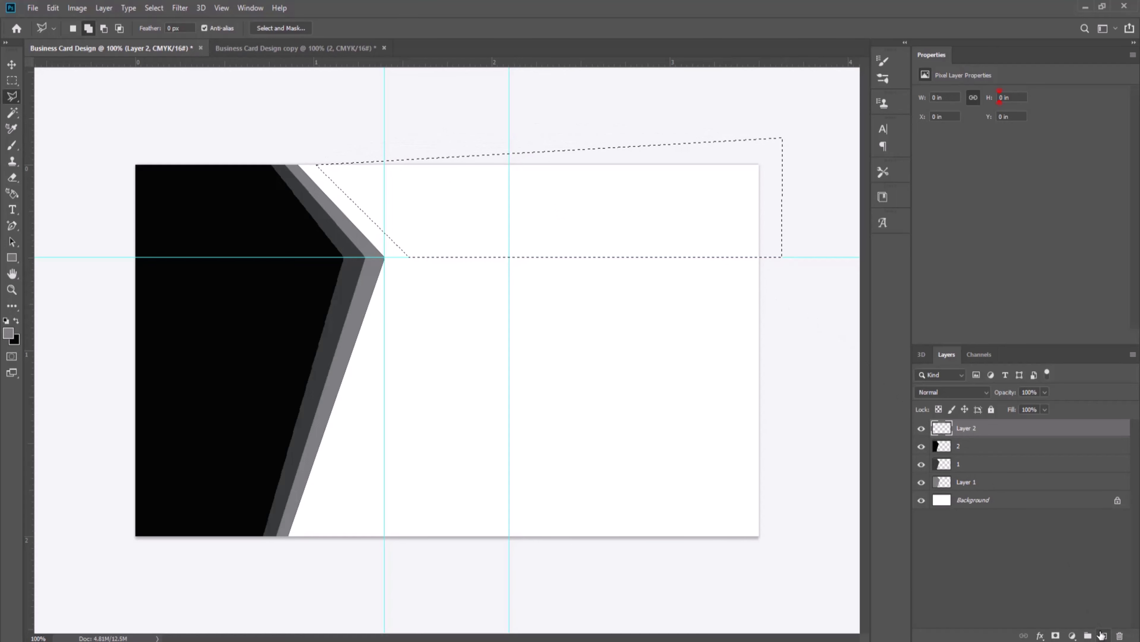
{"action": "key", "text": "i"}
{"action": "key", "text": "x"}
{"action": "key", "text": "ctrl+BackSpace"}
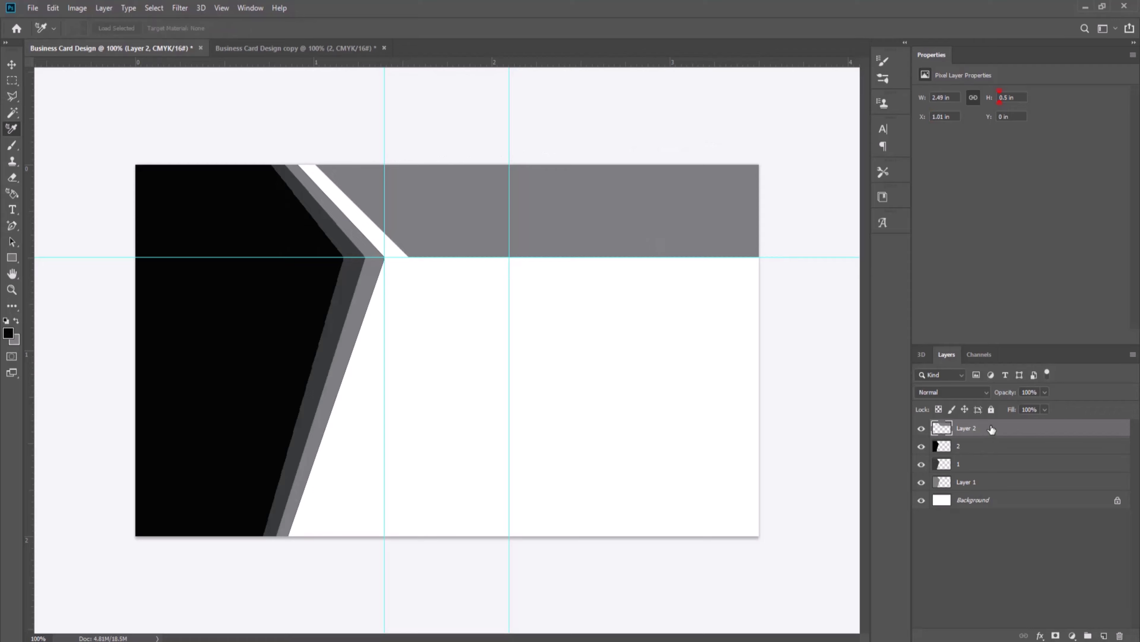
Duplicate Layer 2 and narrow the copied bar from its left side
{"action": "right_click", "coordinate": [992, 429]}
{"action": "left_click", "coordinate": [871, 187]}
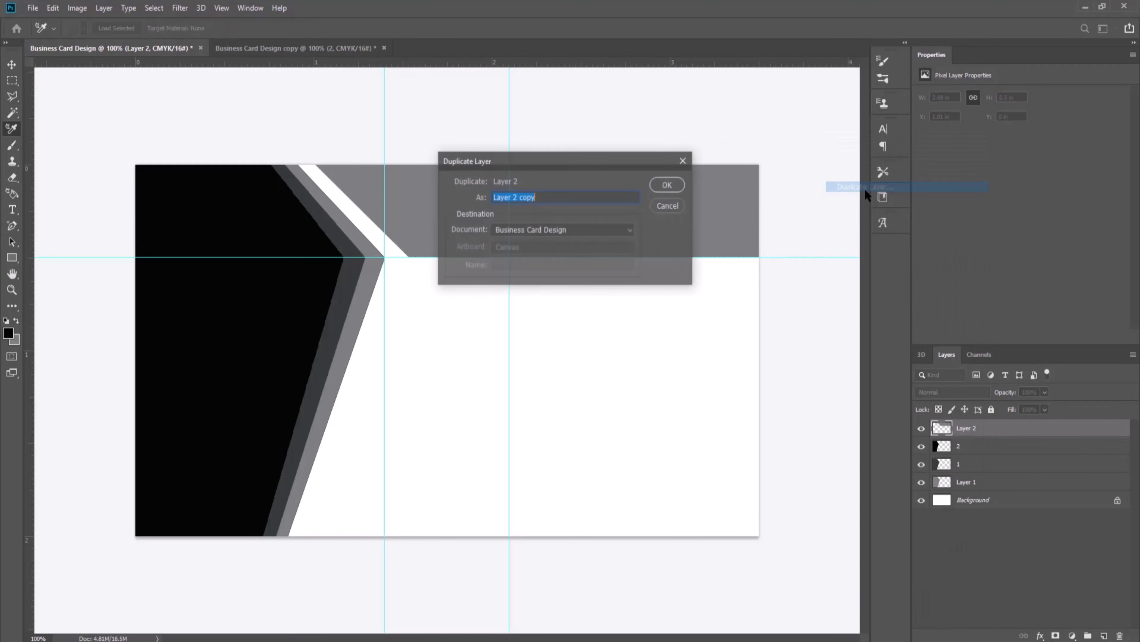
{"action": "left_click", "coordinate": [669, 185]}
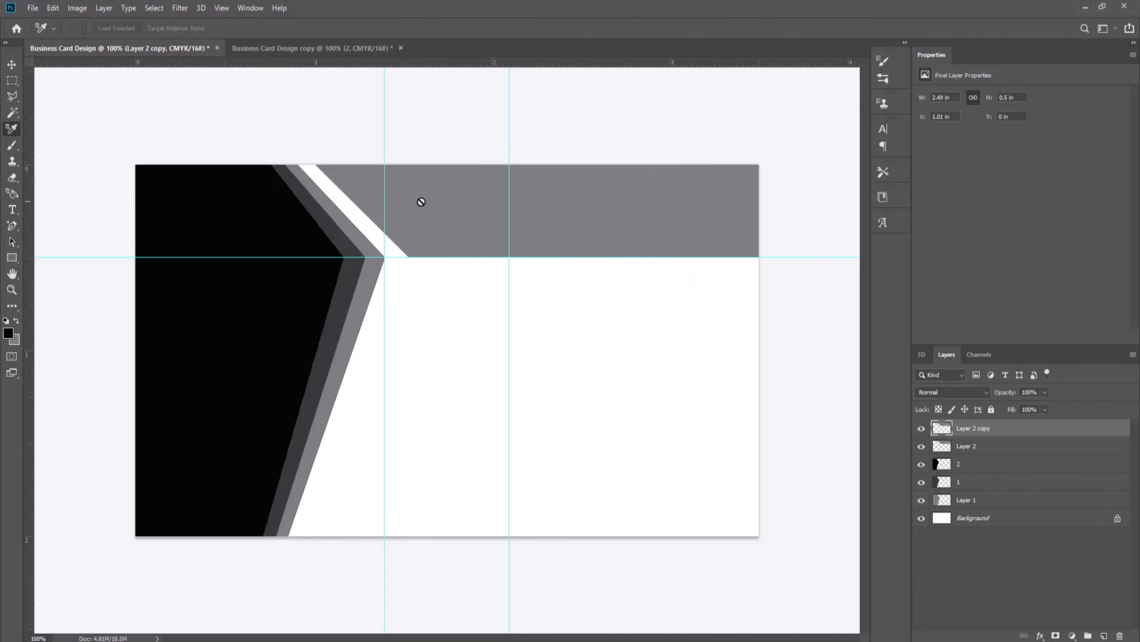
{"action": "key", "text": "w"}
{"action": "left_click", "coordinate": [511, 226]}
{"action": "key", "text": "ctrl+t"}
{"action": "left_click_drag", "start_coordinate": [317, 210], "coordinate": [327, 212]}
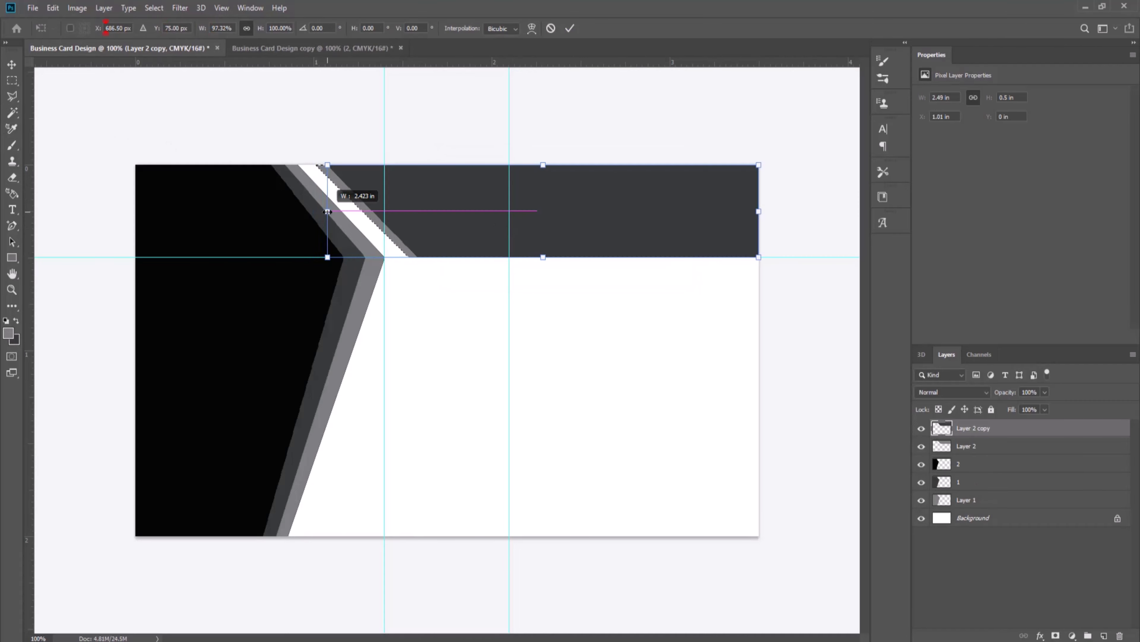
{"action": "key", "text": "Return"}
Rename the top layer to 4 and duplicate it
{"action": "double_click", "coordinate": [972, 427]}
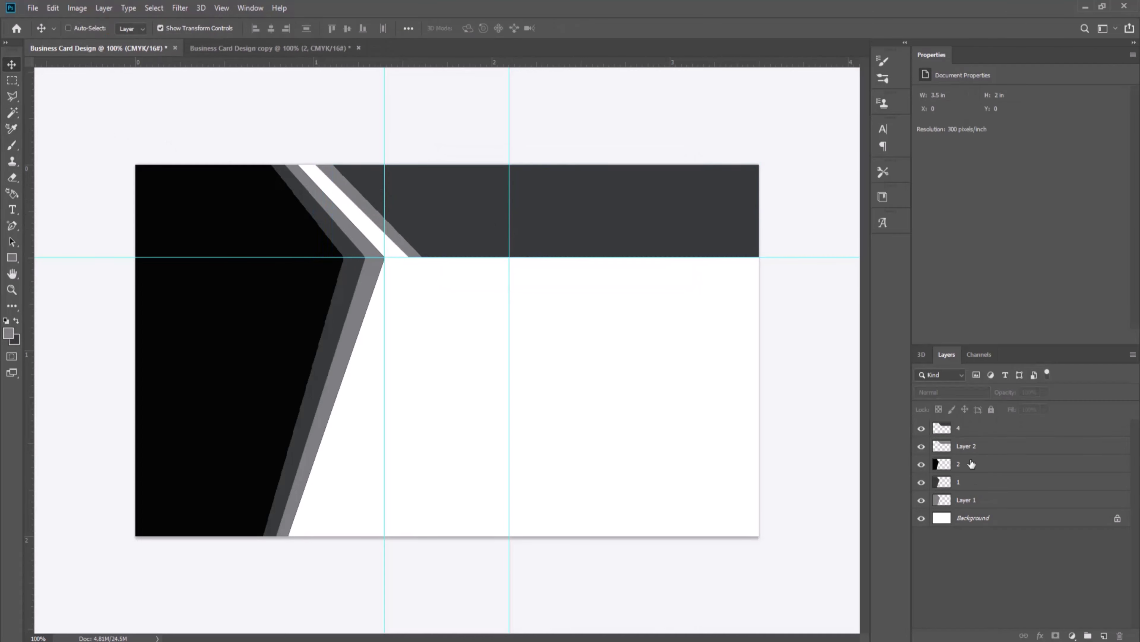
{"action": "type", "text": "4"}
{"action": "key", "text": "Return"}
{"action": "right_click", "coordinate": [972, 427]}
{"action": "left_click", "coordinate": [1010, 225]}
{"action": "left_click", "coordinate": [667, 184]}
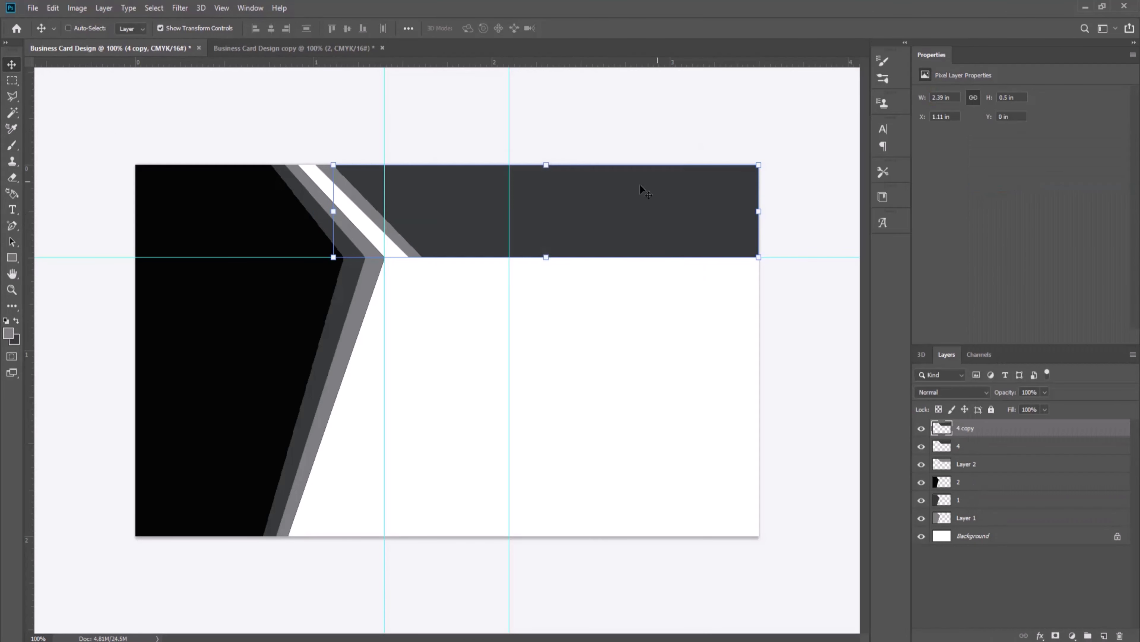
Fill the copied bar black and narrow it from its left side
{"action": "key", "text": "w"}
{"action": "left_click", "coordinate": [408, 191]}
{"action": "left_click", "coordinate": [15, 338]}
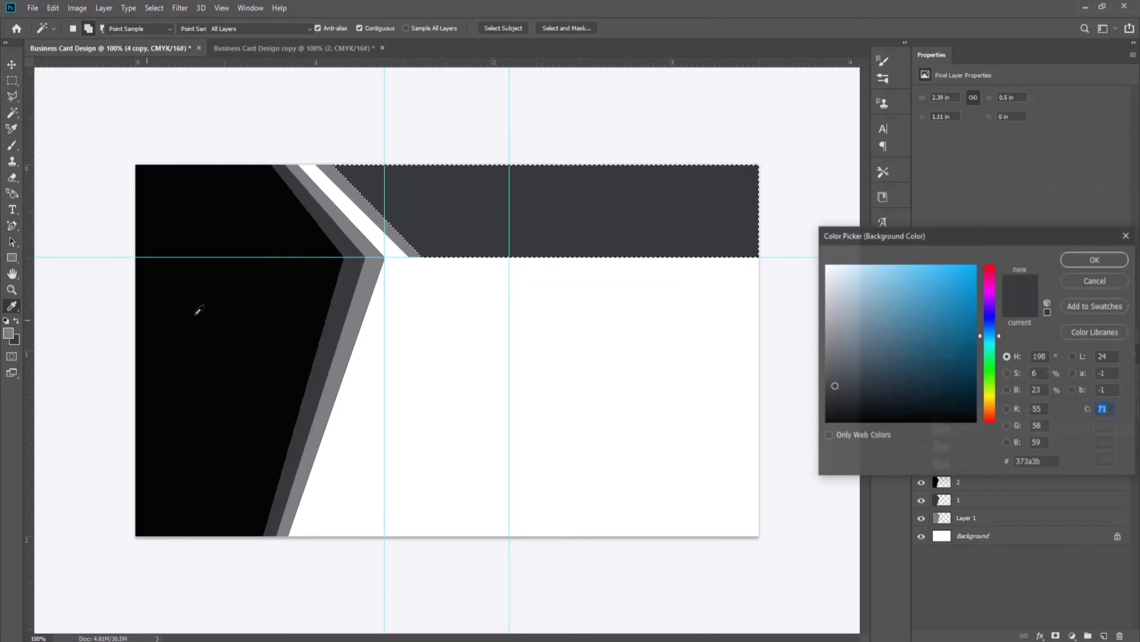
{"action": "key", "text": "Return"}
{"action": "key", "text": "ctrl+BackSpace"}
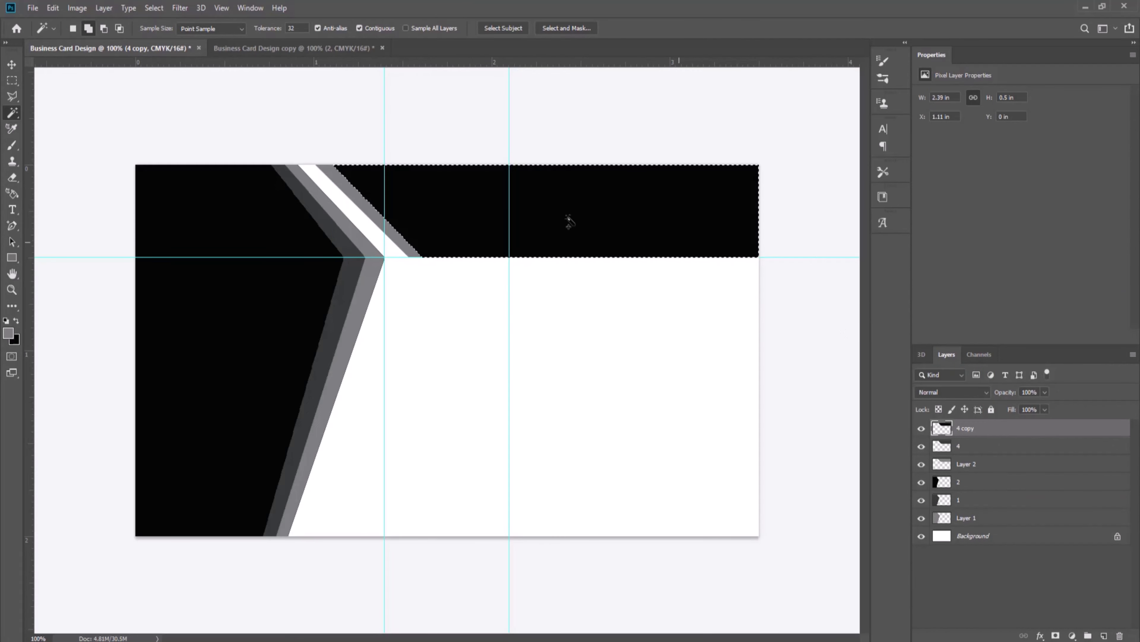
{"action": "key", "text": "ctrl+t"}
{"action": "left_click_drag", "start_coordinate": [334, 211], "coordinate": [355, 209]}
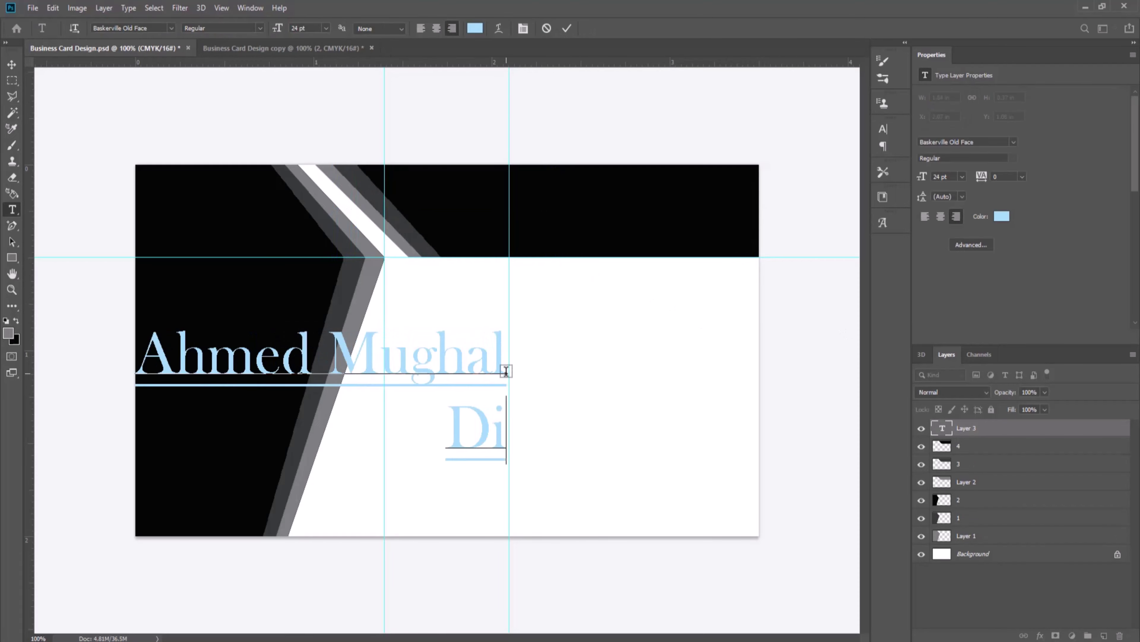
Finish the name and title text, scale it down and move it to the top-right
{"action": "type", "text": "rec"}
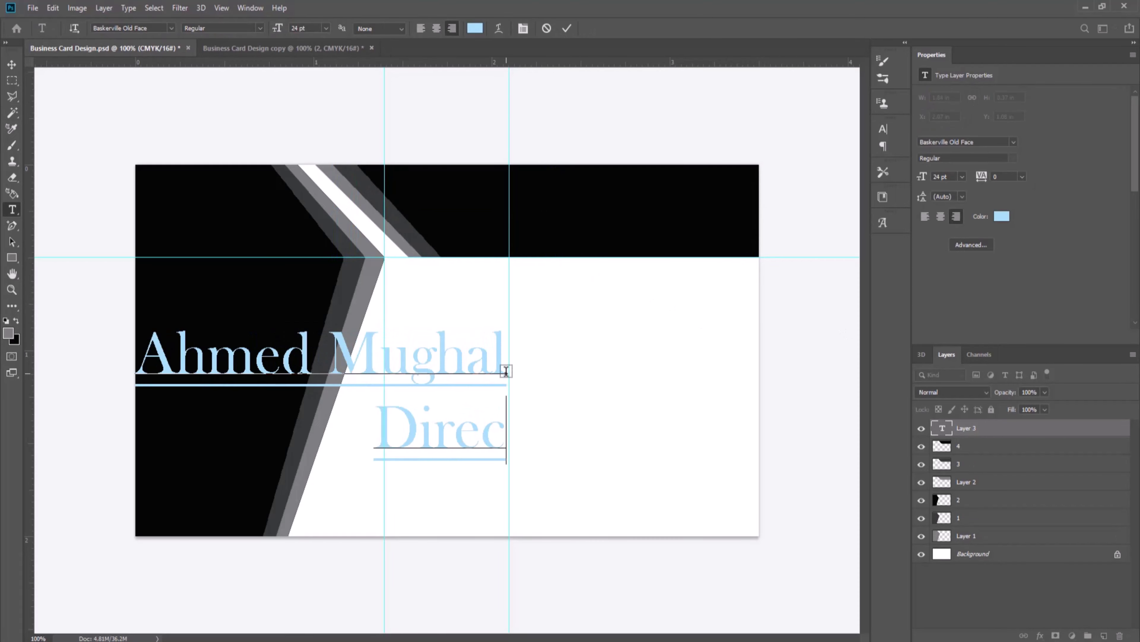
{"action": "type", "text": "tor"}
{"action": "key", "text": "ctrl+Return"}
{"action": "key", "text": "ctrl+t"}
{"action": "left_click_drag", "start_coordinate": [506, 330], "coordinate": [314, 398]}
{"action": "left_click_drag", "start_coordinate": [225, 426], "coordinate": [678, 191]}
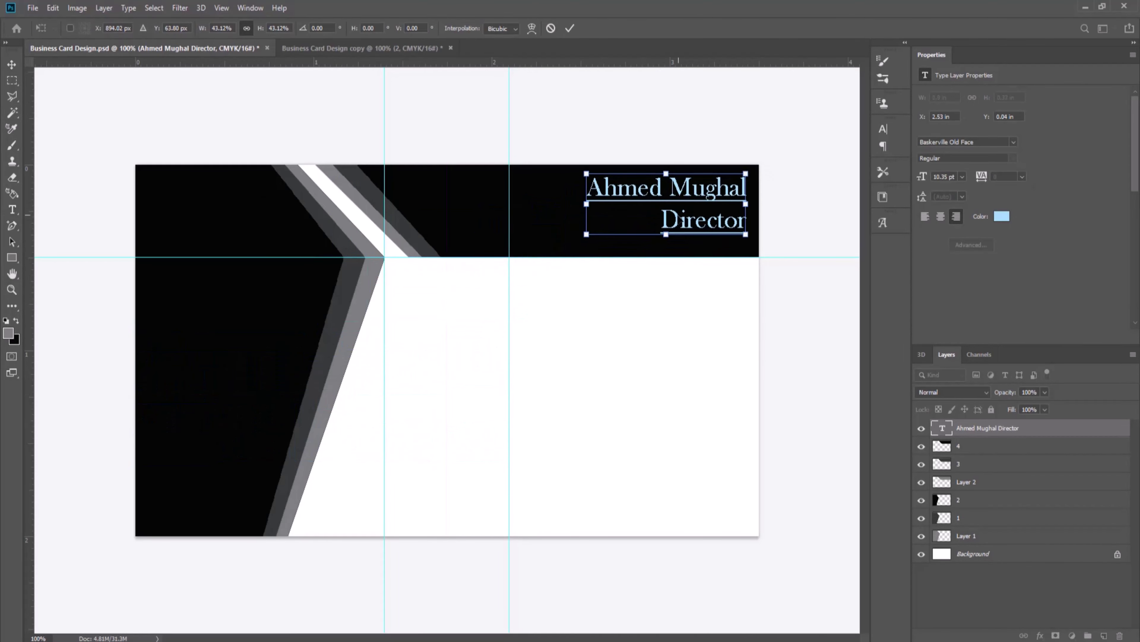
{"action": "key", "text": "Return"}
Add 'Info Urdu' in BatmanForeverAlternate 18 pt and move it onto the white area
{"action": "left_click", "coordinate": [406, 366]}
{"action": "type", "text": "Info Urdu"}
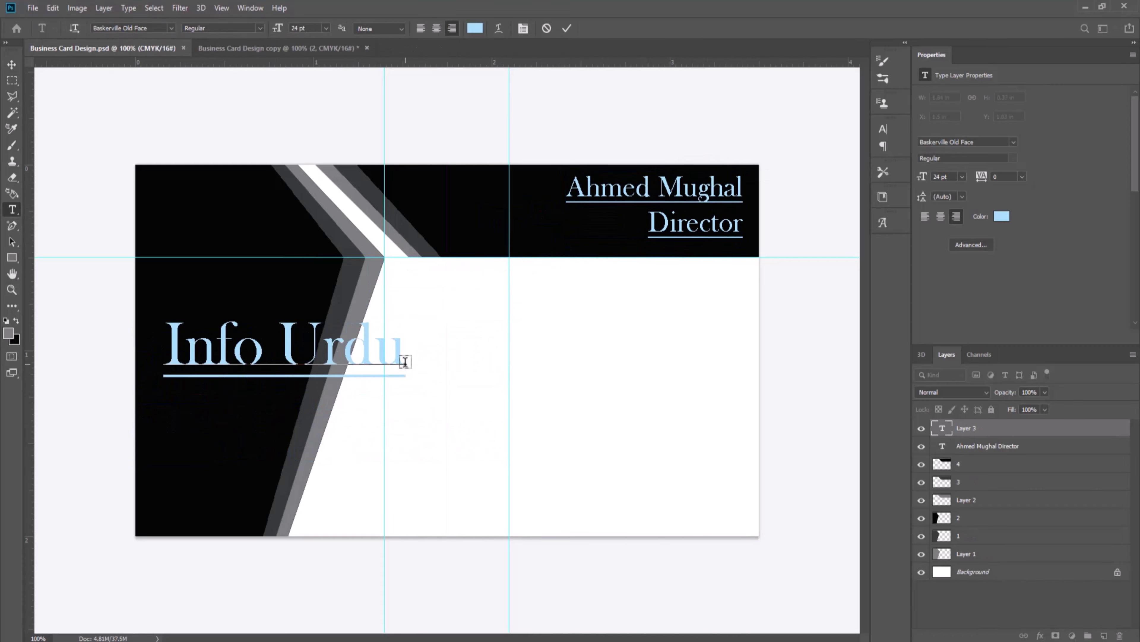
{"action": "key", "text": "ctrl+a"}
{"action": "left_click", "coordinate": [171, 28]}
{"action": "left_click", "coordinate": [234, 112]}
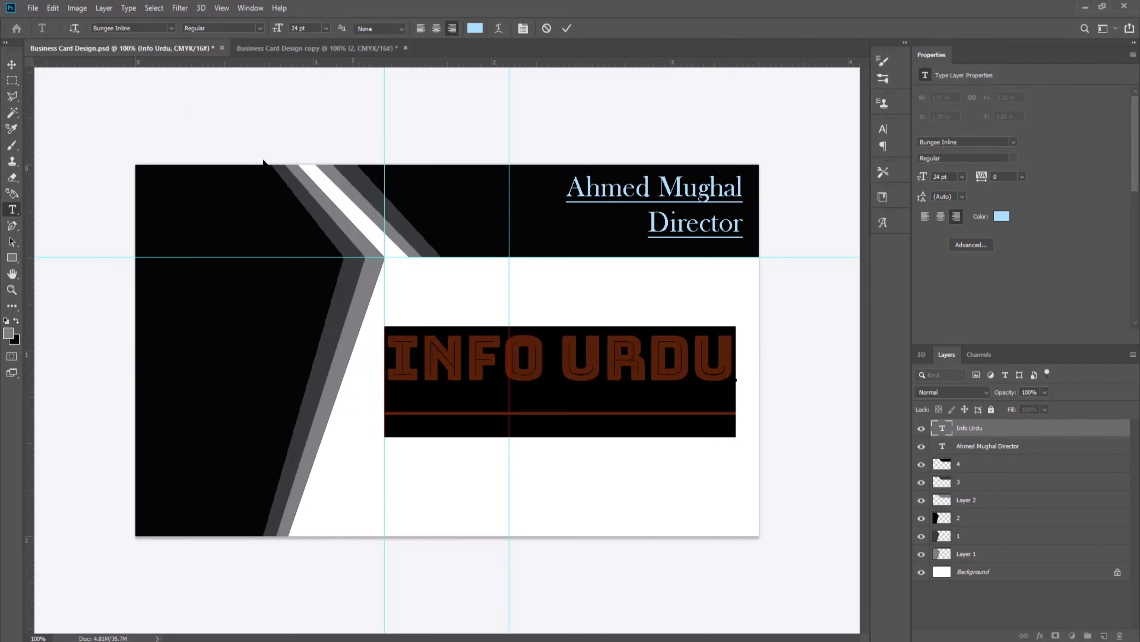
{"action": "left_click", "coordinate": [172, 28]}
{"action": "left_click", "coordinate": [176, 323]}
{"action": "left_click", "coordinate": [309, 130]}
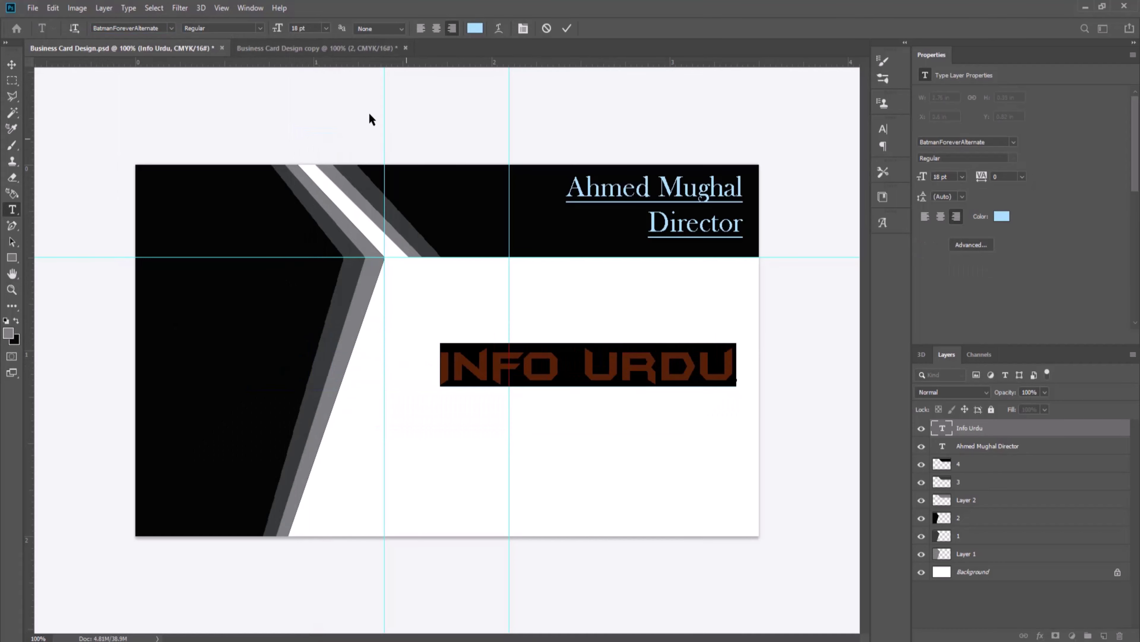
{"action": "key", "text": "ctrl+Return"}
{"action": "key", "text": "v"}
{"action": "mouse_move", "coordinate": [641, 355]}
{"action": "left_mouse_down"}
{"action": "mouse_move", "coordinate": [588, 348]}
{"action": "mouse_move", "coordinate": [567, 317]}
{"action": "left_mouse_up"}
Recolour the Info Urdu text dark blue
{"action": "double_click", "coordinate": [588, 348]}
{"action": "left_click", "coordinate": [475, 28]}
{"action": "left_click", "coordinate": [939, 387]}
{"action": "key", "text": "Return"}
Type 'INFORMATION TECHNOLOGY CHANNEL' in Arial, then scale and reposition it
{"action": "left_click", "coordinate": [426, 395]}
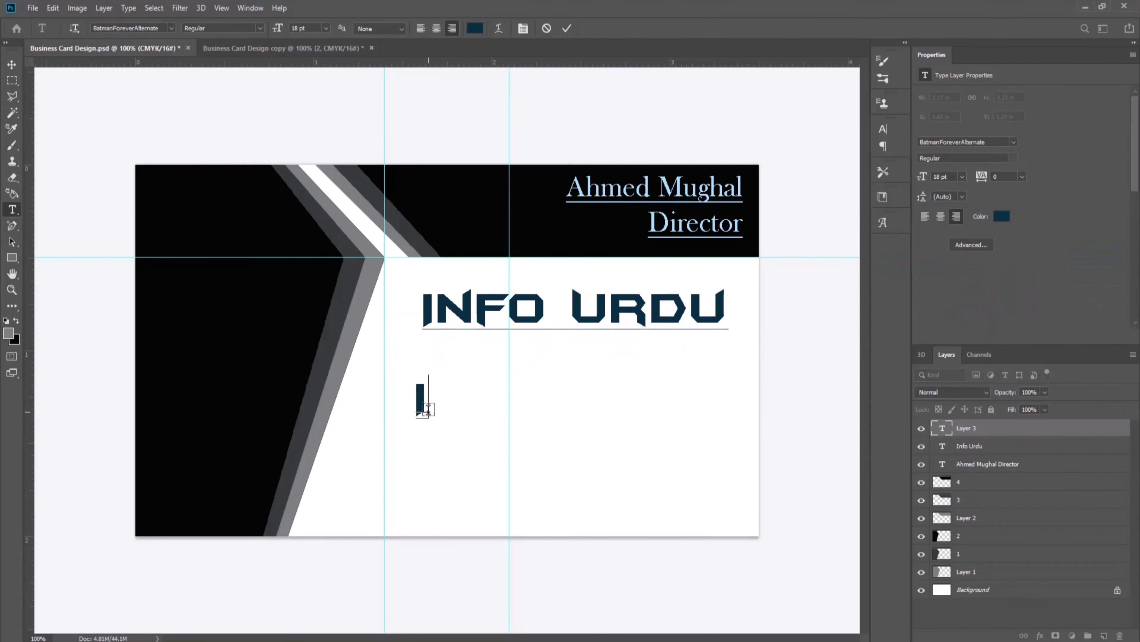
{"action": "type", "text": "INFORMATION TECHNOLOGY C"}
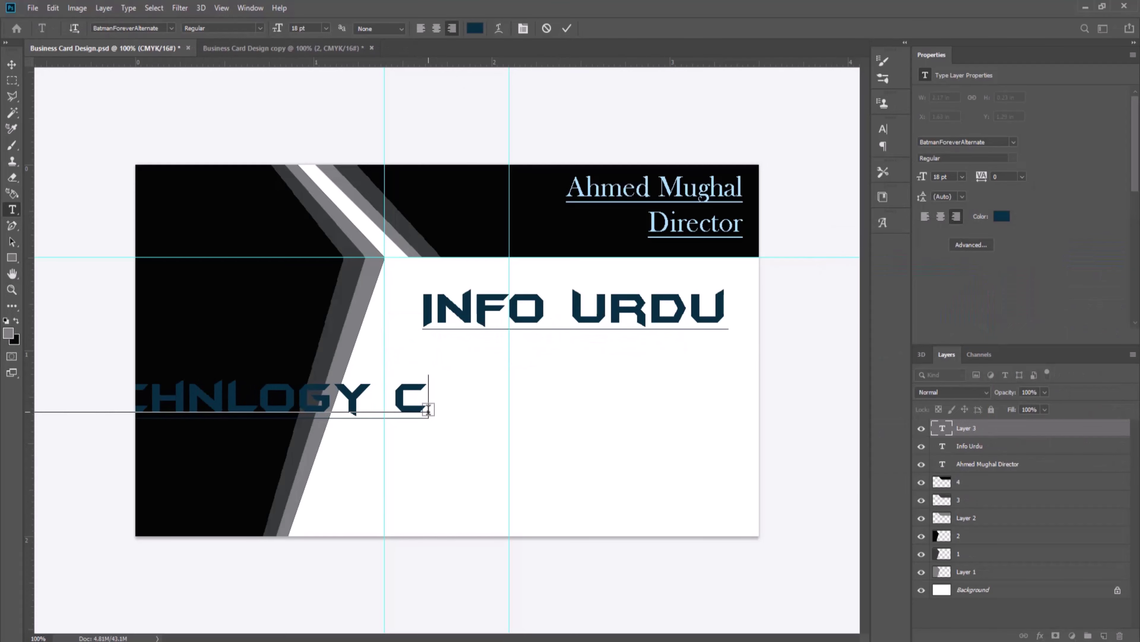
{"action": "type", "text": "HANNEL"}
{"action": "key", "text": "ctrl+a"}
{"action": "left_click", "coordinate": [171, 28]}
{"action": "left_click", "coordinate": [131, 264]}
{"action": "key", "text": "ctrl+Return"}
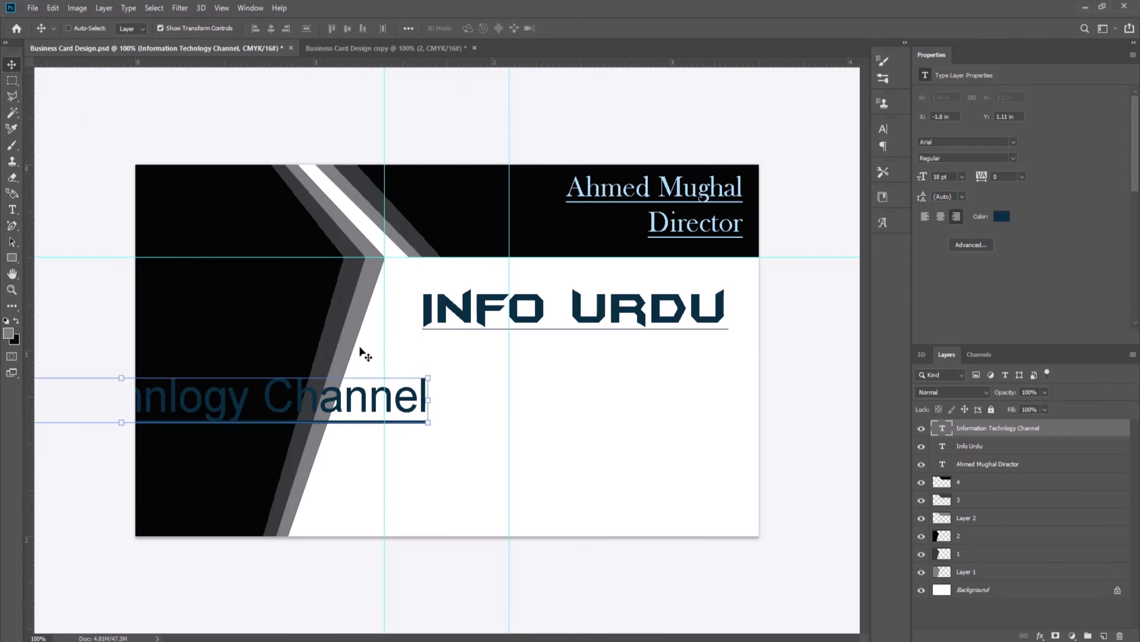
{"action": "key", "text": "ctrl+t"}
{"action": "left_click_drag", "start_coordinate": [364, 356], "coordinate": [659, 377]}
{"action": "key", "text": "Return"}
Place the tagline beneath INFO URDU and set it to 10 pt
{"action": "key", "text": "t"}
{"action": "left_click", "coordinate": [601, 373]}
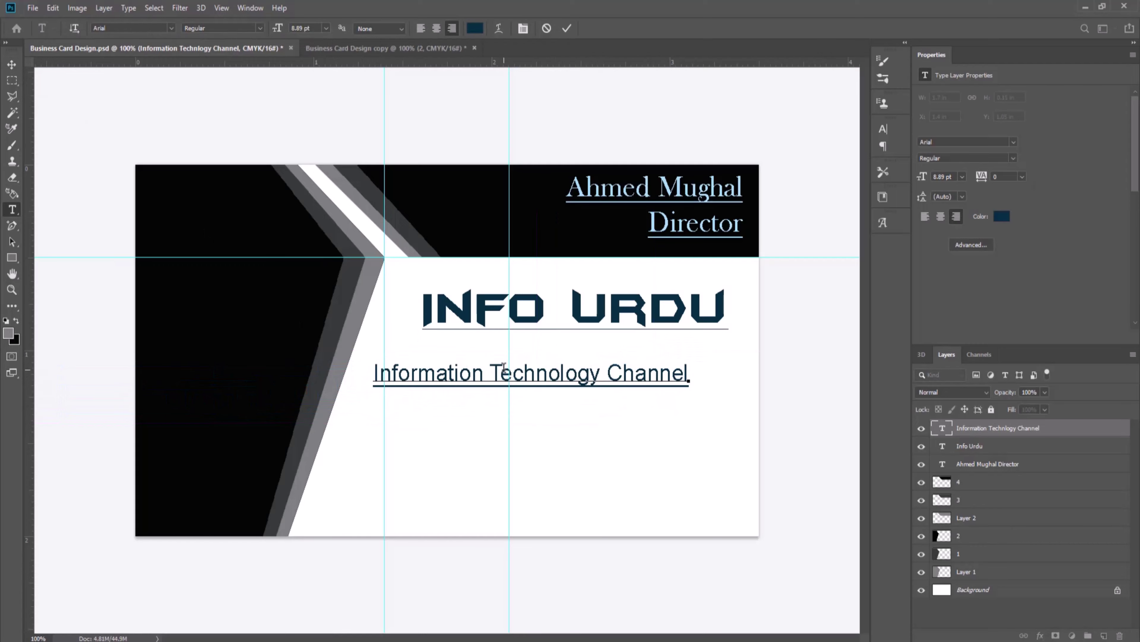
{"action": "mouse_move", "coordinate": [362, 377]}
{"action": "left_mouse_down"}
{"action": "mouse_move", "coordinate": [582, 395]}
{"action": "mouse_move", "coordinate": [532, 375]}
{"action": "mouse_move", "coordinate": [395, 364]}
{"action": "left_mouse_up"}
{"action": "key", "text": "ctrl+a"}
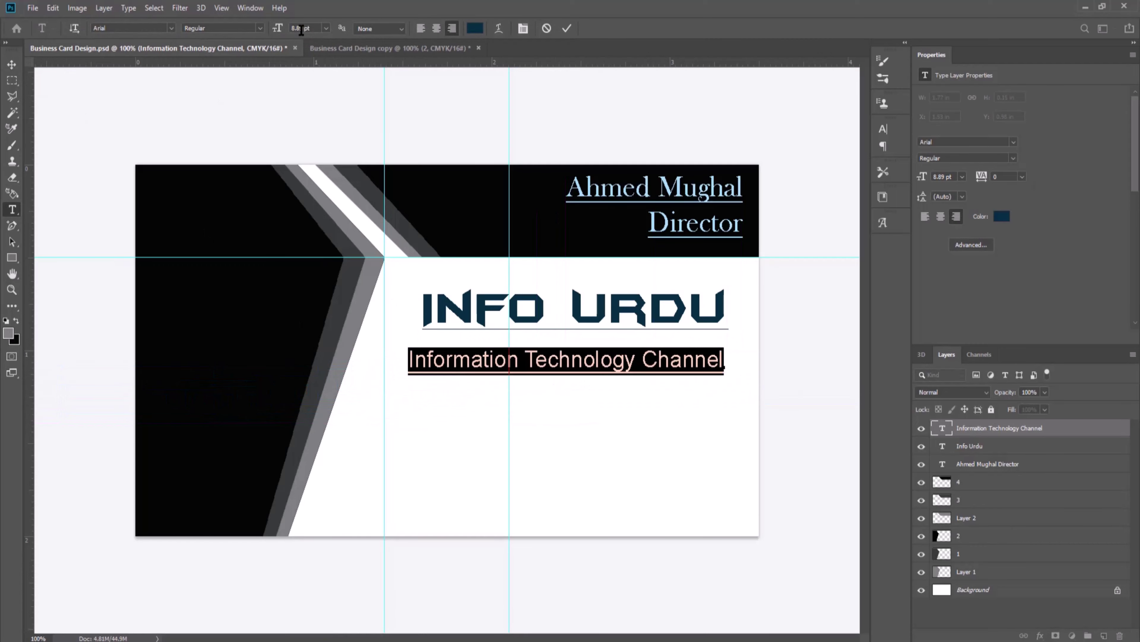
{"action": "type", "text": "10"}
{"action": "key", "text": "Return"}
Apply Arial Rounded MT Bold to the tagline and shrink it to fit under the title
{"action": "left_click", "coordinate": [172, 28]}
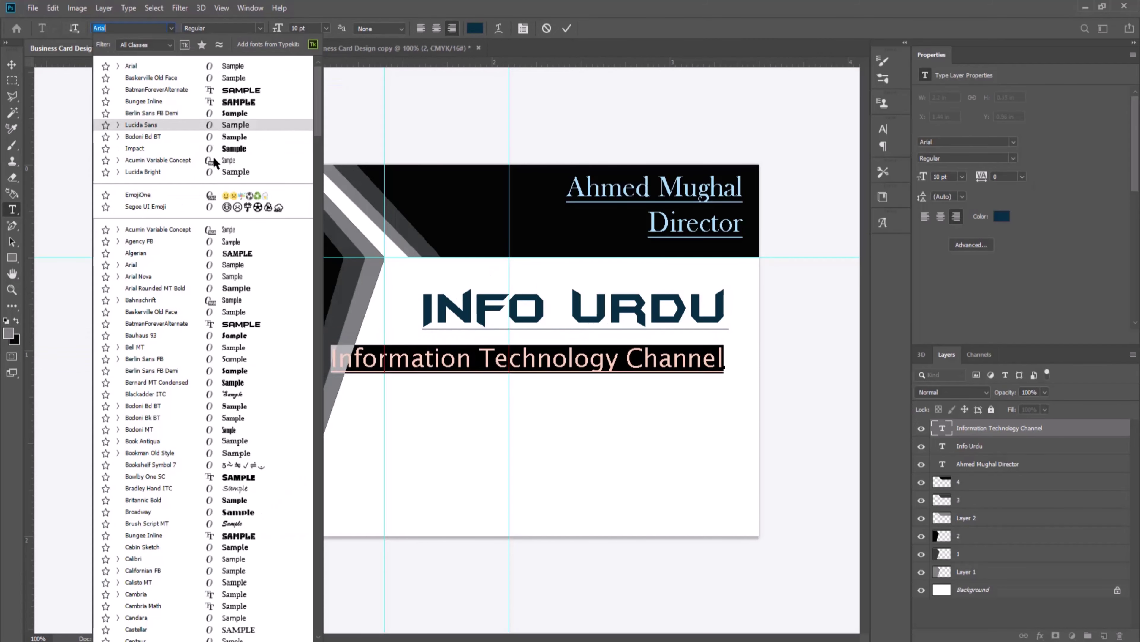
{"action": "left_click", "coordinate": [215, 290]}
{"action": "key", "text": "ctrl+t"}
{"action": "mouse_move", "coordinate": [724, 372]}
{"action": "left_mouse_down"}
{"action": "mouse_move", "coordinate": [657, 359]}
{"action": "mouse_move", "coordinate": [672, 360]}
{"action": "left_mouse_up"}
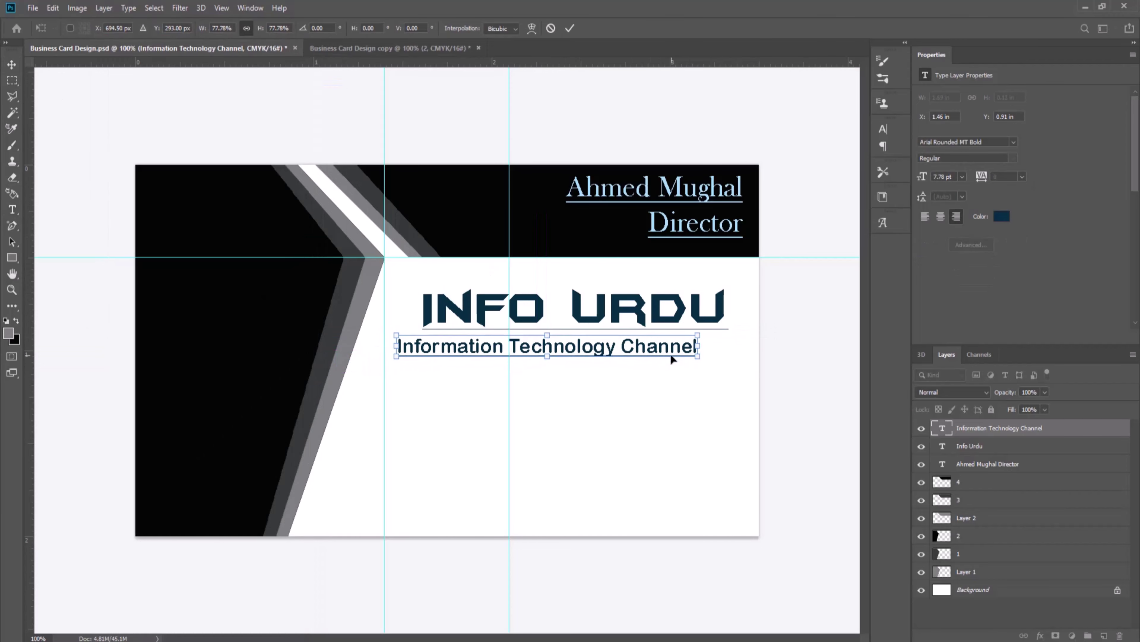
{"action": "key", "text": "Return"}
{"action": "key", "text": "Return"}
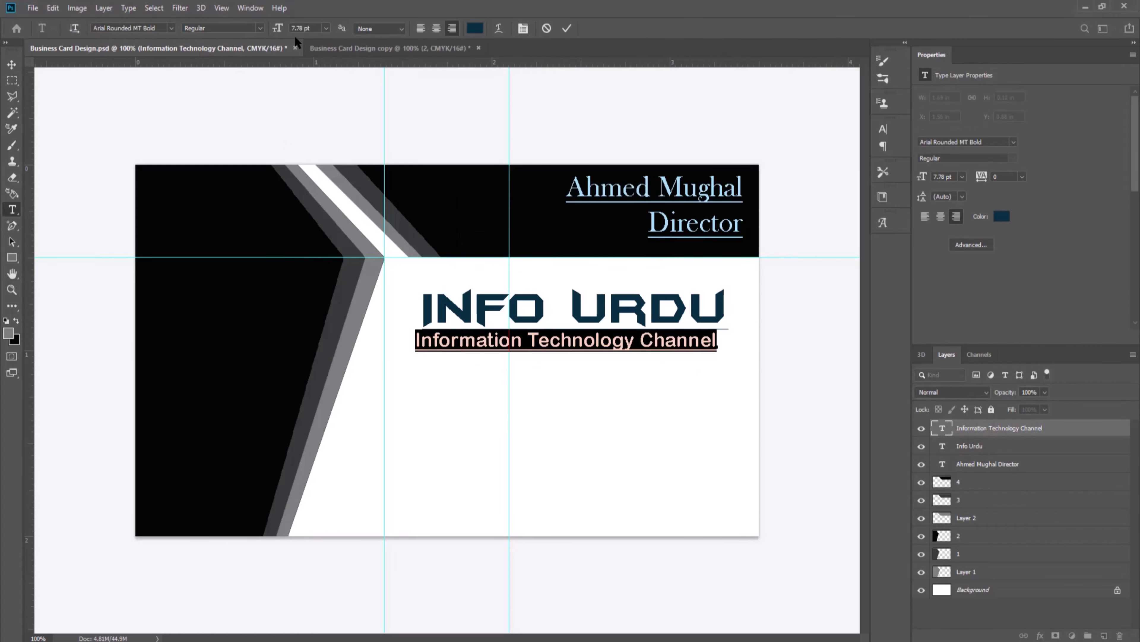
{"action": "left_click", "coordinate": [948, 615]}
{"action": "key", "text": "v"}
{"action": "left_click", "coordinate": [33, 8]}
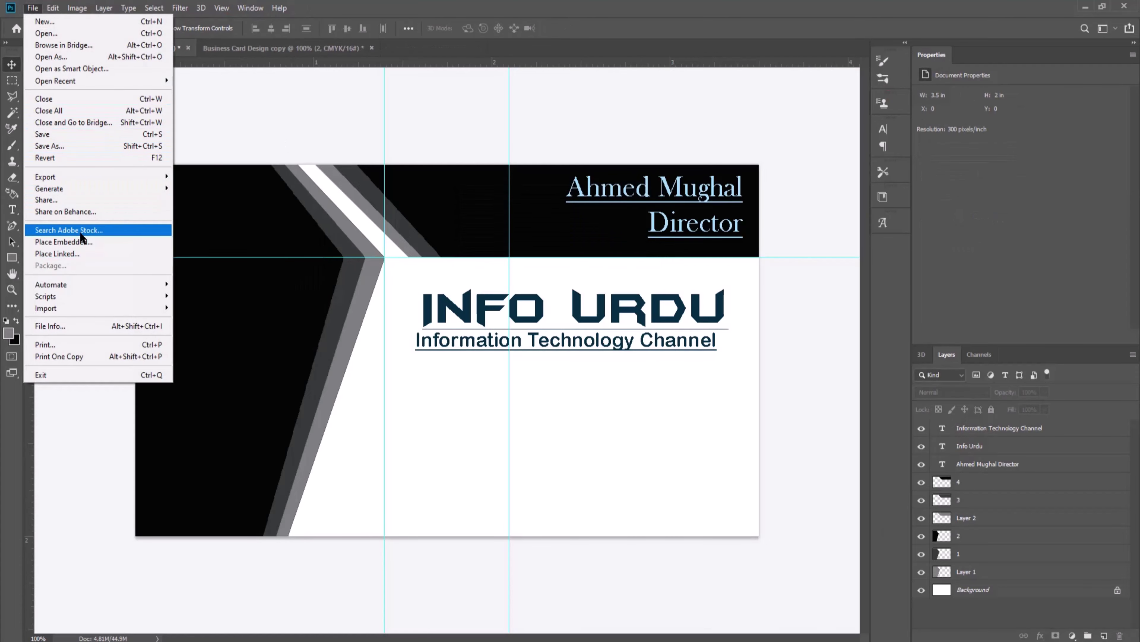
Place the Facebook and Twitter icons as embedded images, scaled small and side by side
{"action": "left_click", "coordinate": [64, 242]}
{"action": "left_click", "coordinate": [1029, 541]}
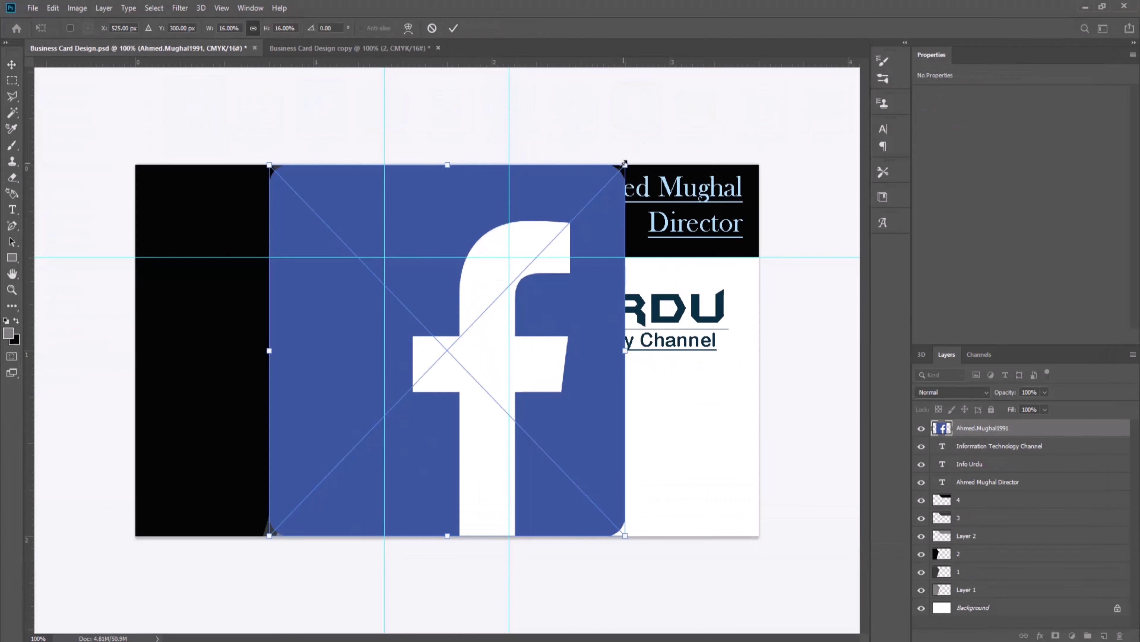
{"action": "left_click_drag", "start_coordinate": [627, 164], "coordinate": [309, 469]}
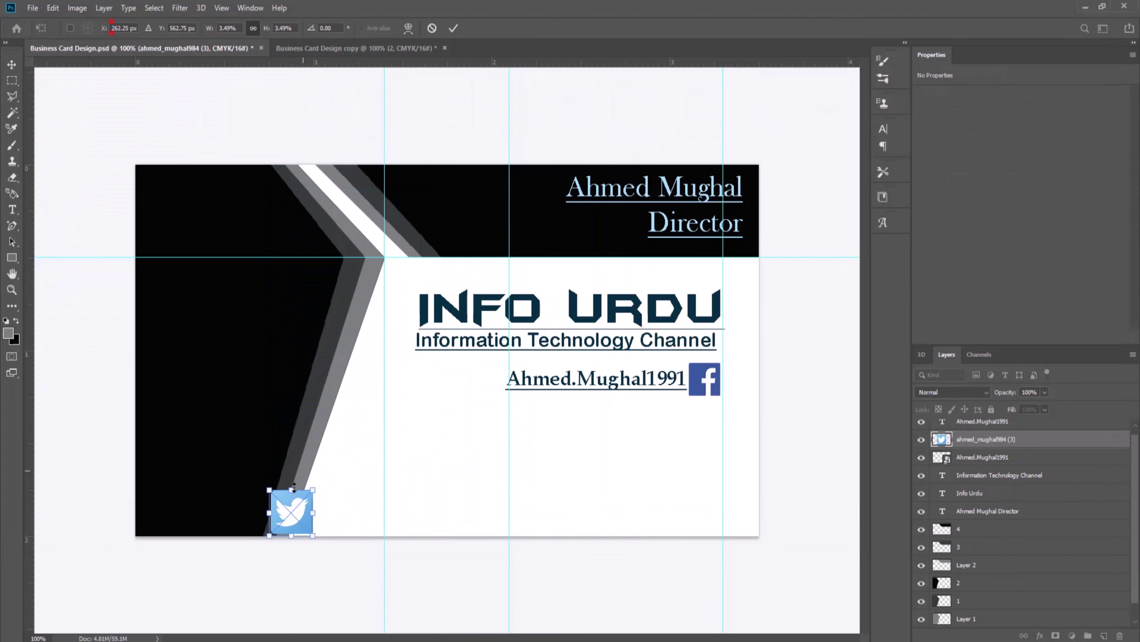
{"action": "left_click_drag", "start_coordinate": [294, 487], "coordinate": [715, 367]}
{"action": "left_click_drag", "start_coordinate": [728, 401], "coordinate": [706, 420]}
{"action": "key", "text": "Return"}
Add the Twitter handle text, scaled and aligned beside the Twitter icon
{"action": "key", "text": "t"}
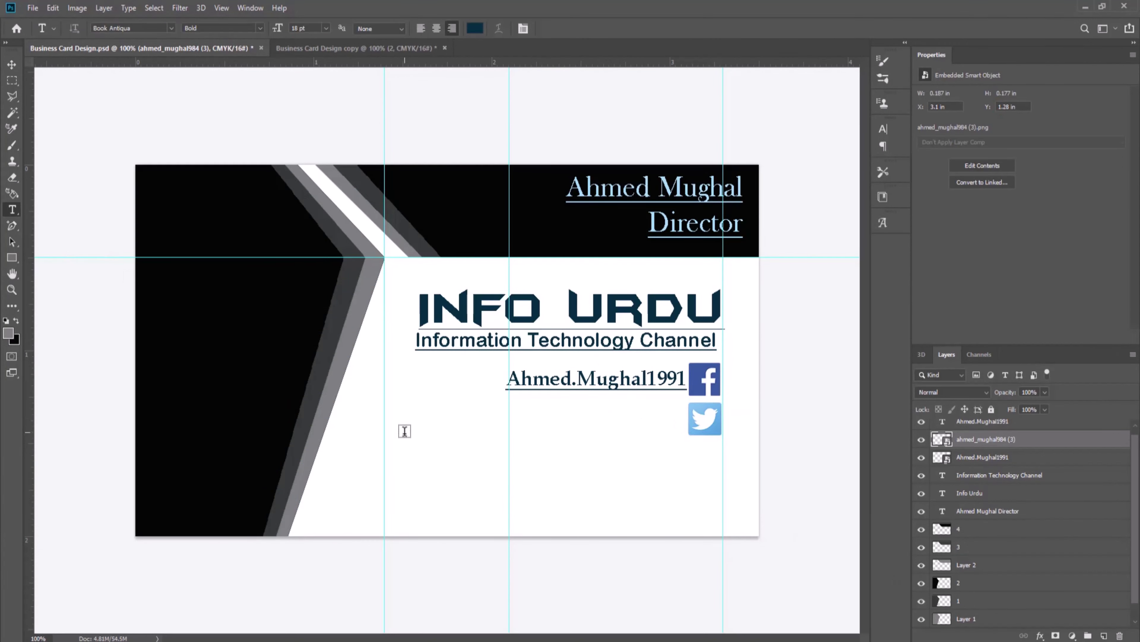
{"action": "left_click", "coordinate": [406, 432]}
{"action": "key", "text": "ctrl+Return"}
{"action": "key", "text": "ctrl+t"}
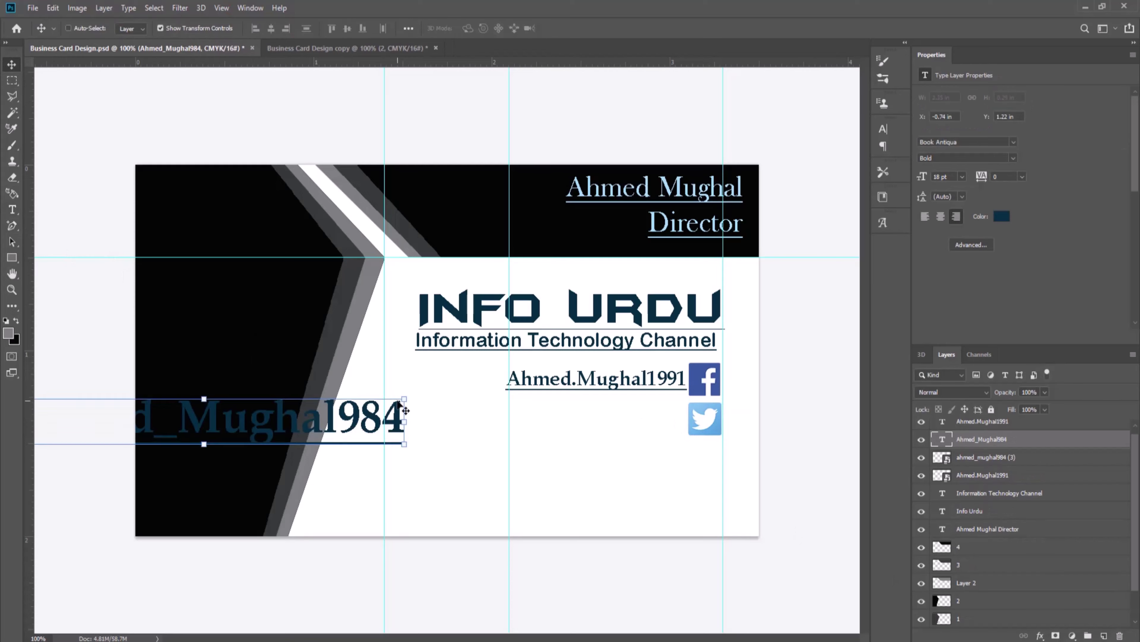
{"action": "left_click_drag", "start_coordinate": [407, 445], "coordinate": [598, 433]}
{"action": "mouse_move", "coordinate": [449, 422]}
{"action": "left_mouse_down"}
{"action": "mouse_move", "coordinate": [538, 436]}
{"action": "mouse_move", "coordinate": [552, 398]}
{"action": "left_mouse_up"}
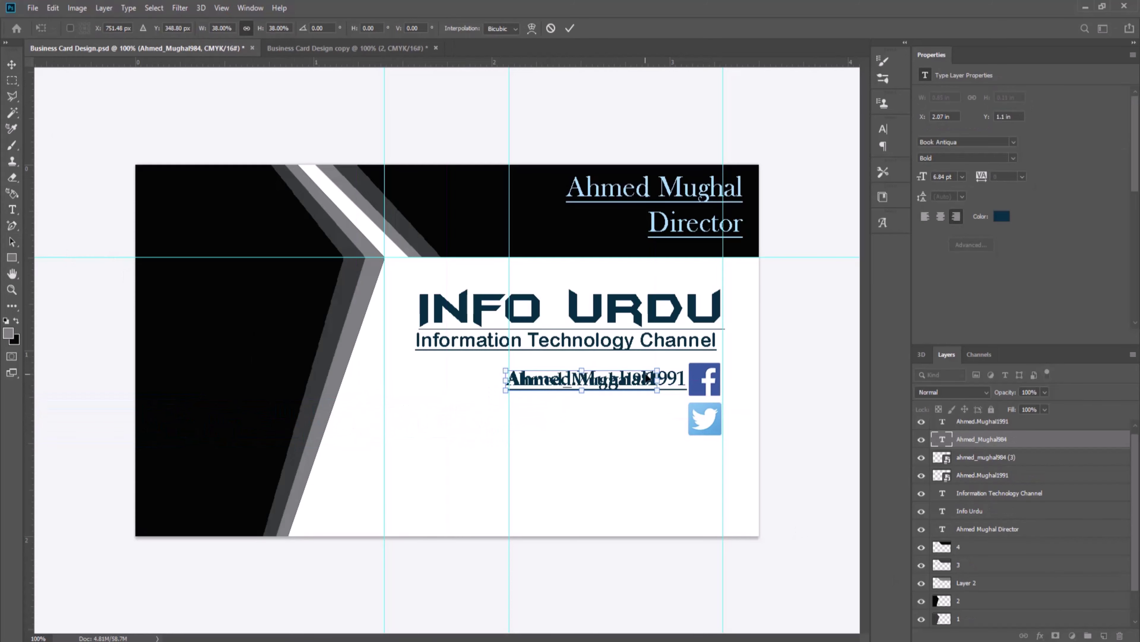
{"action": "mouse_move", "coordinate": [624, 404]}
{"action": "left_mouse_down"}
{"action": "mouse_move", "coordinate": [647, 400]}
{"action": "mouse_move", "coordinate": [643, 423]}
{"action": "left_mouse_up"}
{"action": "key", "text": "Return"}
Load all custom shapes and draw an envelope shape below the Twitter icon
{"action": "right_click", "coordinate": [11, 257]}
{"action": "left_click", "coordinate": [45, 313]}
{"action": "left_click", "coordinate": [481, 28]}
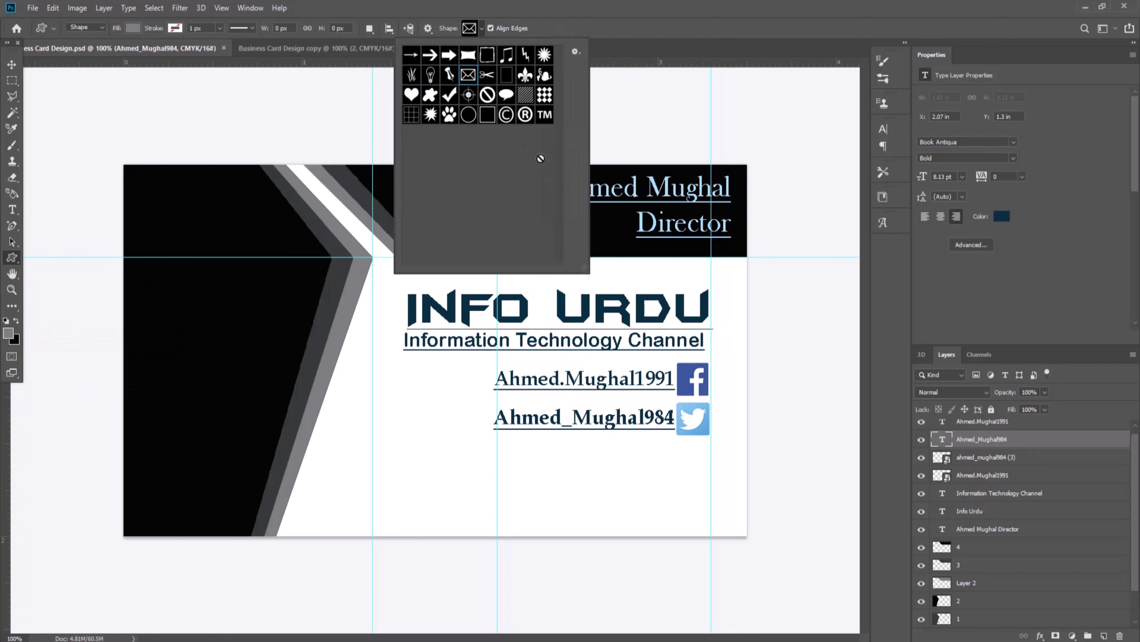
{"action": "left_click", "coordinate": [574, 51]}
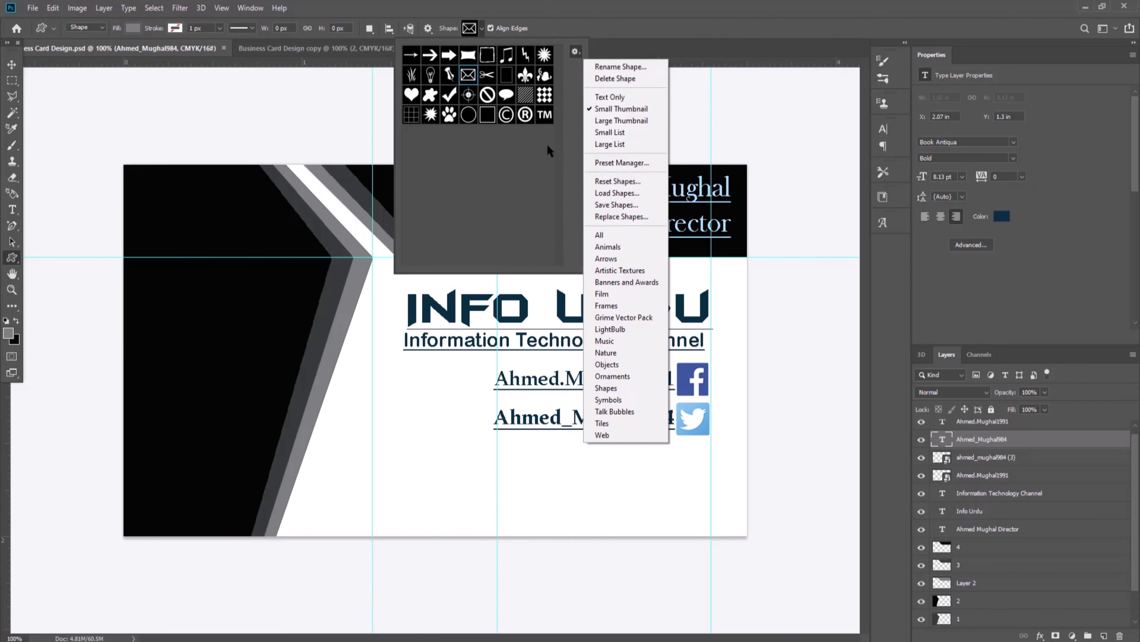
{"action": "left_click", "coordinate": [611, 234]}
{"action": "left_click", "coordinate": [676, 445]}
{"action": "mouse_move", "coordinate": [675, 444]}
{"action": "left_mouse_down"}
{"action": "mouse_move", "coordinate": [709, 472]}
{"action": "mouse_move", "coordinate": [694, 462]}
{"action": "left_mouse_up"}
{"action": "key", "text": "v"}
Add the e-mail address text, shrunk and moved near the icons
{"action": "key", "text": "t"}
{"action": "left_click", "coordinate": [411, 442]}
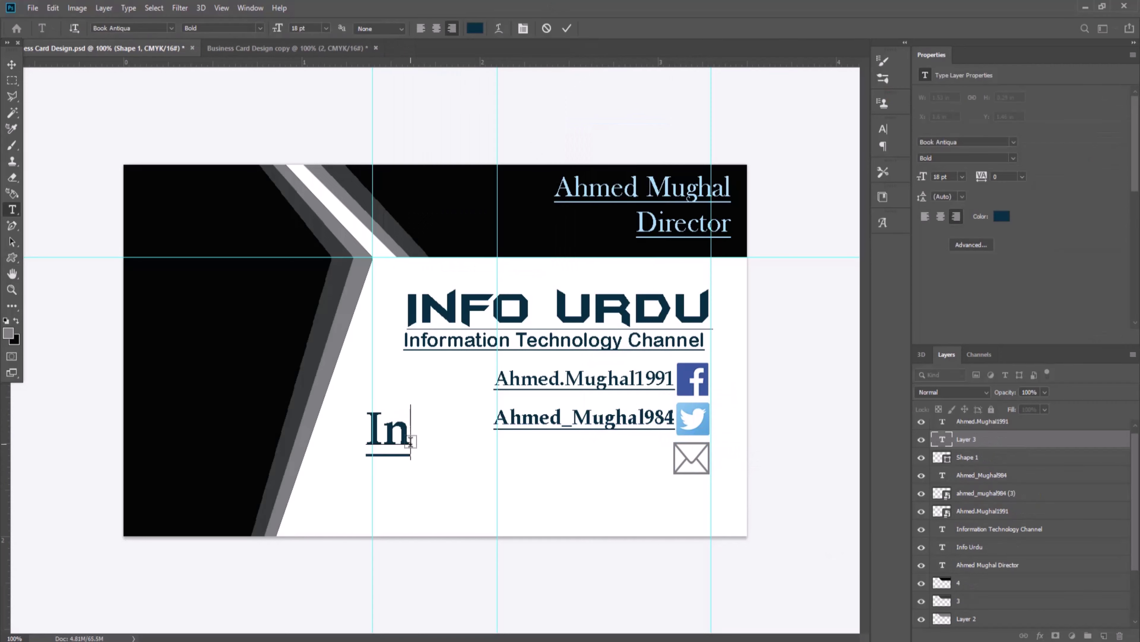
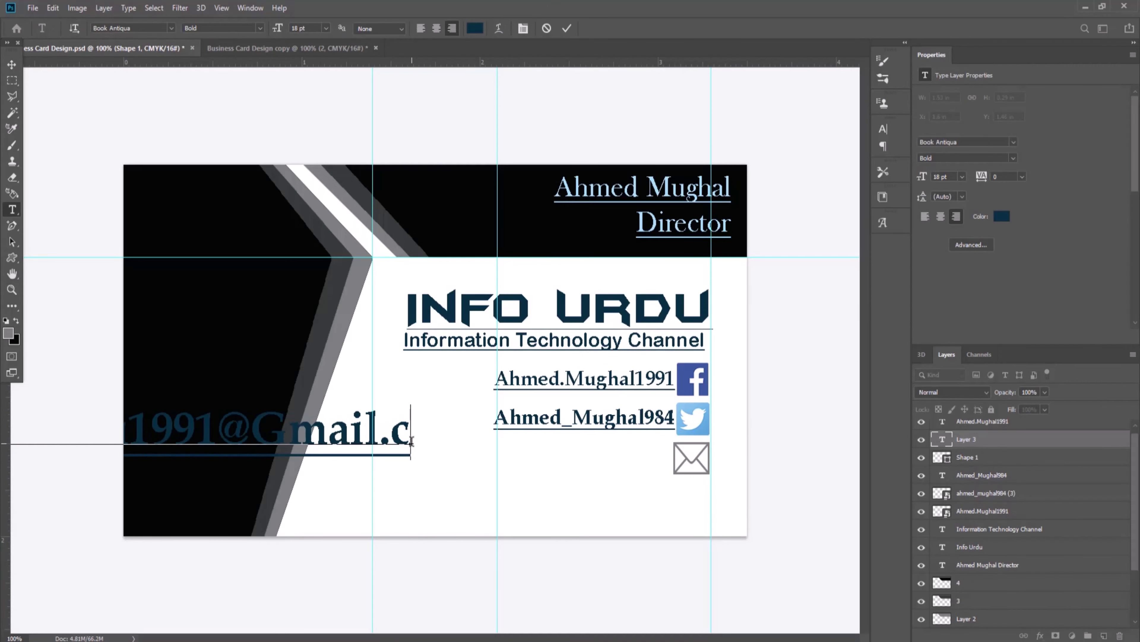
{"action": "key", "text": "ctrl+Return"}
{"action": "key", "text": "ctrl+t"}
{"action": "mouse_move", "coordinate": [411, 395]}
{"action": "left_mouse_down"}
{"action": "mouse_move", "coordinate": [330, 438]}
{"action": "mouse_move", "coordinate": [617, 420]}
{"action": "mouse_move", "coordinate": [617, 461]}
{"action": "left_mouse_up"}
{"action": "key", "text": "Return"}
Check the e-mail text's font, then resize the envelope to match the e-mail line
{"action": "double_click", "coordinate": [942, 439]}
{"action": "left_click", "coordinate": [222, 28]}
{"action": "key", "text": "Escape"}
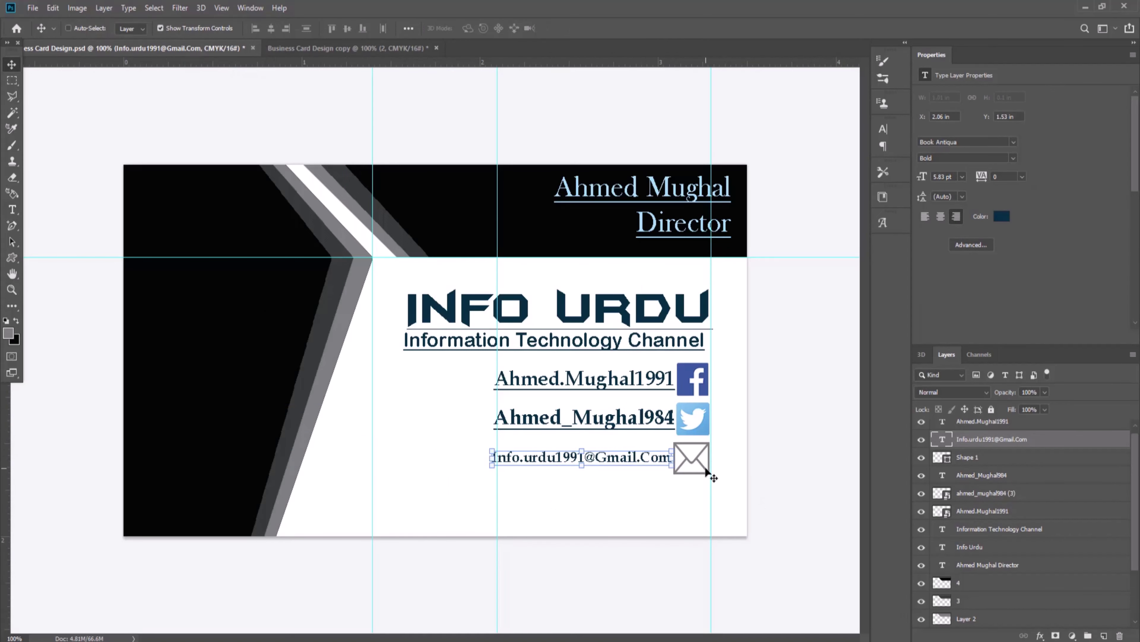
{"action": "left_click", "coordinate": [692, 459]}
{"action": "key", "text": "ctrl+t"}
{"action": "mouse_move", "coordinate": [674, 457]}
{"action": "left_mouse_down"}
{"action": "mouse_move", "coordinate": [694, 418]}
{"action": "mouse_move", "coordinate": [694, 458]}
{"action": "left_mouse_up"}
Commit the envelope and place the Info Urdu logo from its folder as an embedded image
{"action": "key", "text": "Return"}
{"action": "left_click", "coordinate": [583, 457]}
{"action": "left_click", "coordinate": [32, 7]}
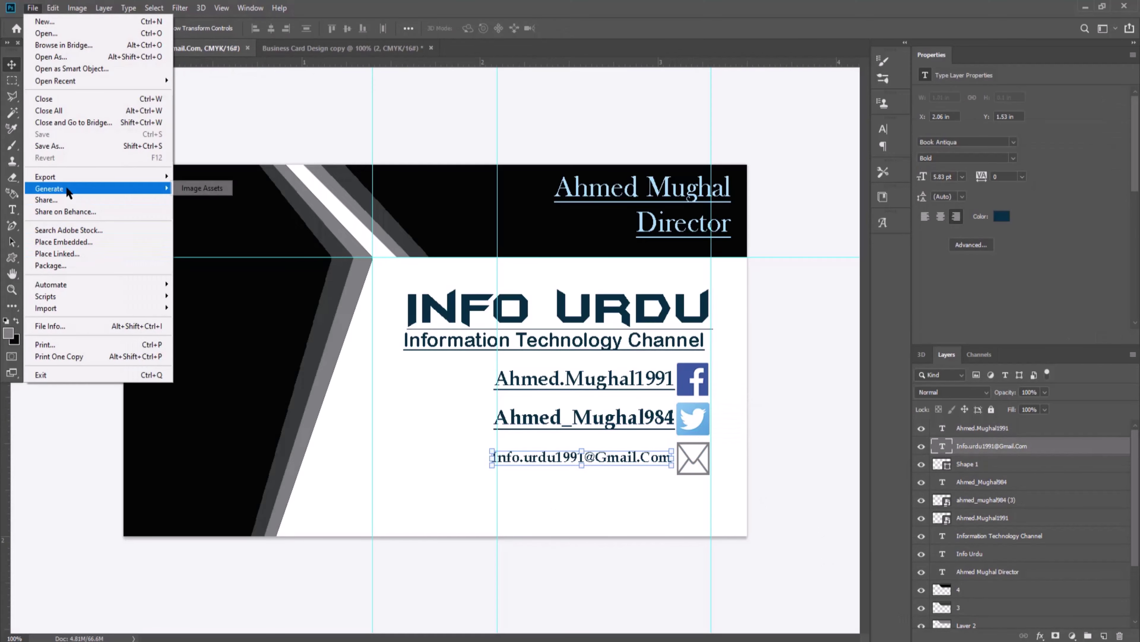
{"action": "left_click", "coordinate": [84, 242]}
{"action": "double_click", "coordinate": [372, 162]}
{"action": "left_click", "coordinate": [178, 104]}
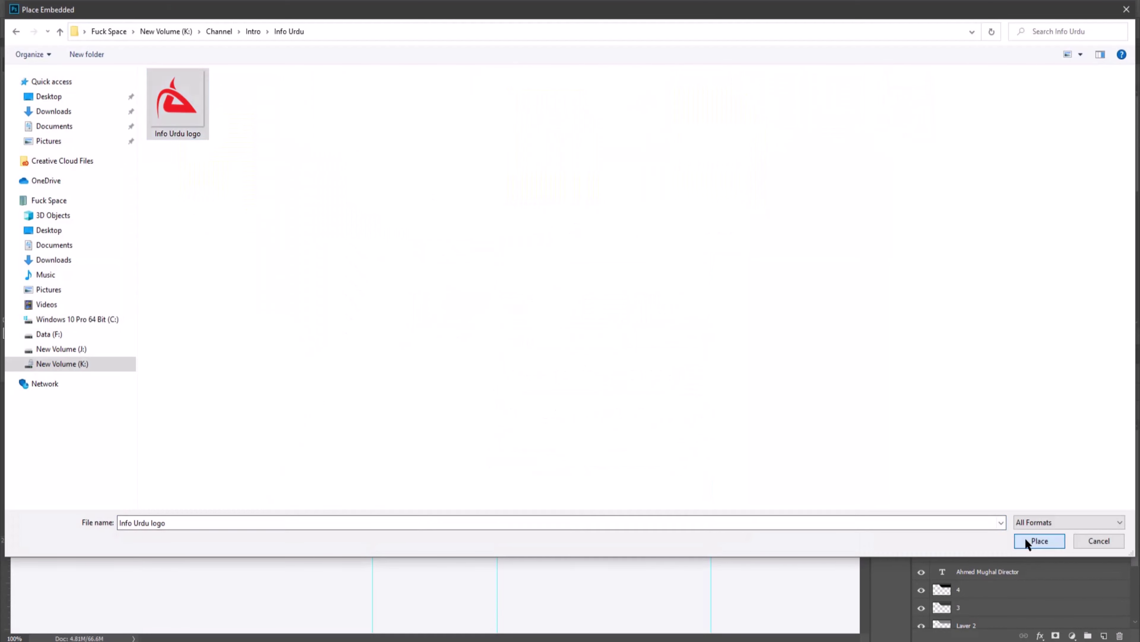
{"action": "left_click", "coordinate": [1039, 541]}
Scale the logo into the top-left of the card's black side and commit the phone number text
{"action": "left_click_drag", "start_coordinate": [357, 115], "coordinate": [242, 357]}
{"action": "left_click_drag", "start_coordinate": [158, 419], "coordinate": [226, 248]}
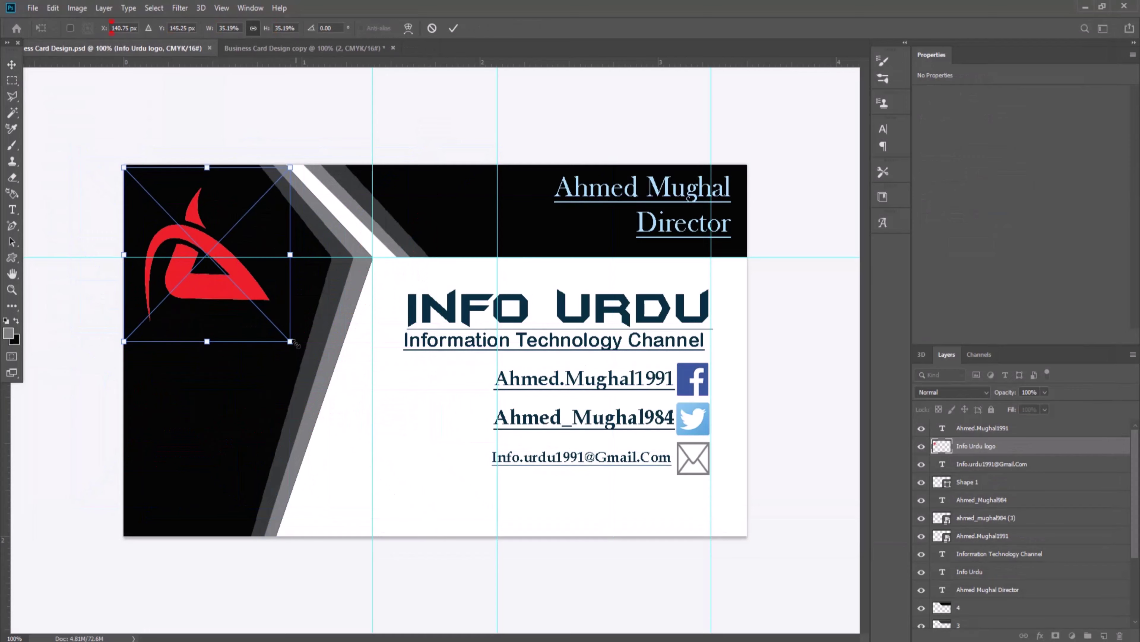
{"action": "left_click_drag", "start_coordinate": [303, 349], "coordinate": [275, 320]}
{"action": "left_click_drag", "start_coordinate": [270, 204], "coordinate": [258, 235]}
{"action": "left_click_drag", "start_coordinate": [249, 302], "coordinate": [258, 288]}
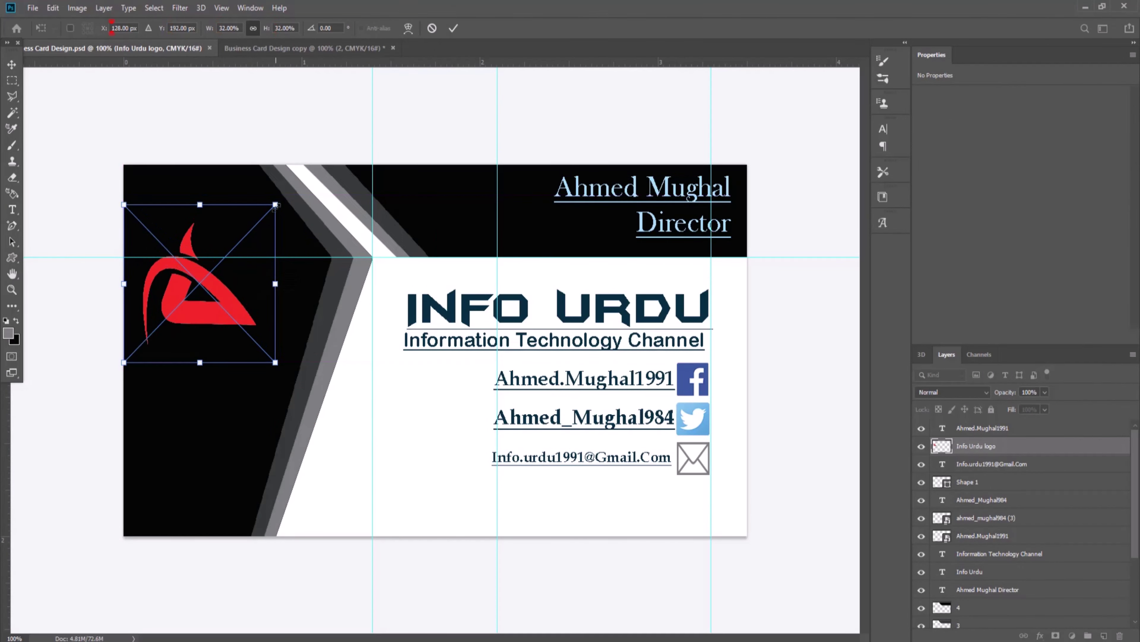
{"action": "key", "text": "Return"}
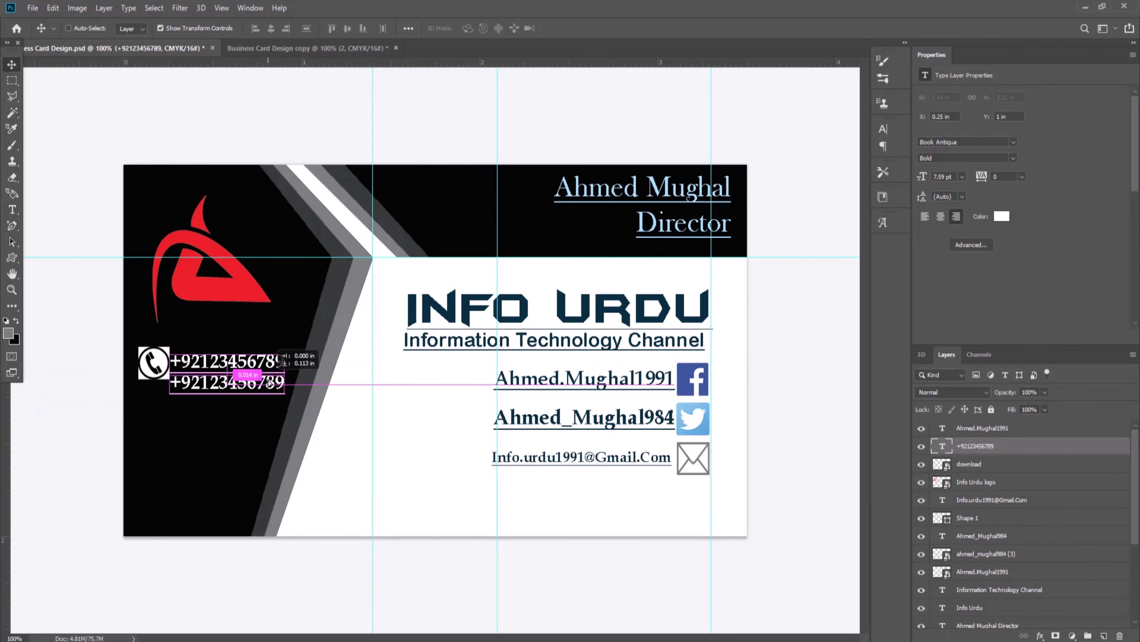
{"action": "left_click", "coordinate": [567, 28]}
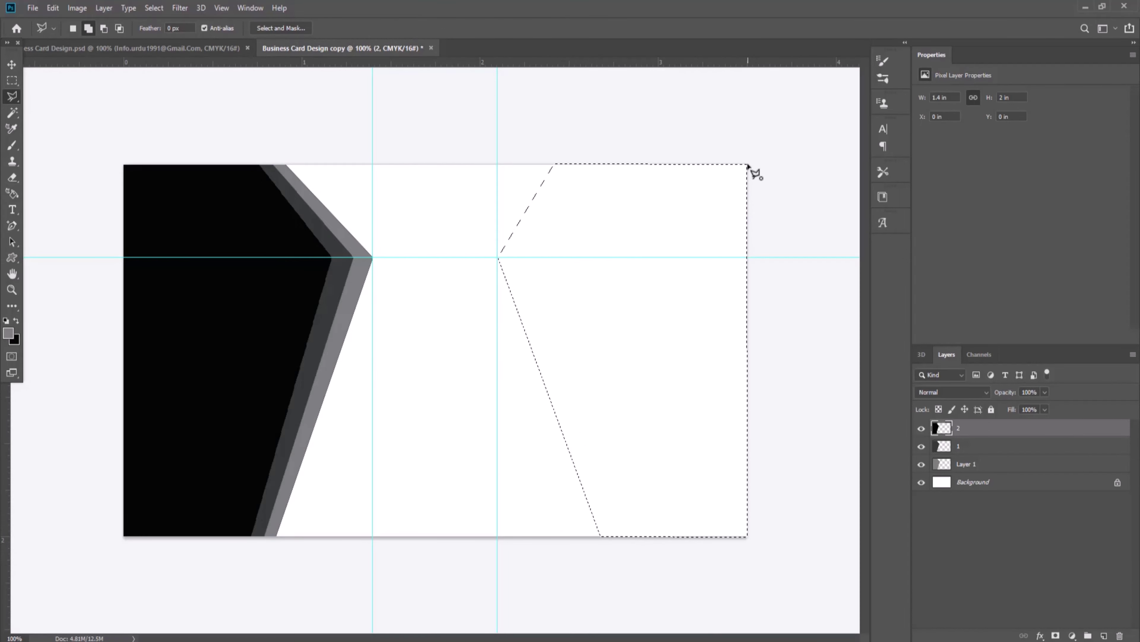
Fill the outlined right area with grey and duplicate the layer as '3'
{"action": "left_click", "coordinate": [14, 339]}
{"action": "left_click", "coordinate": [1077, 259]}
{"action": "key", "text": "ctrl+BackSpace"}
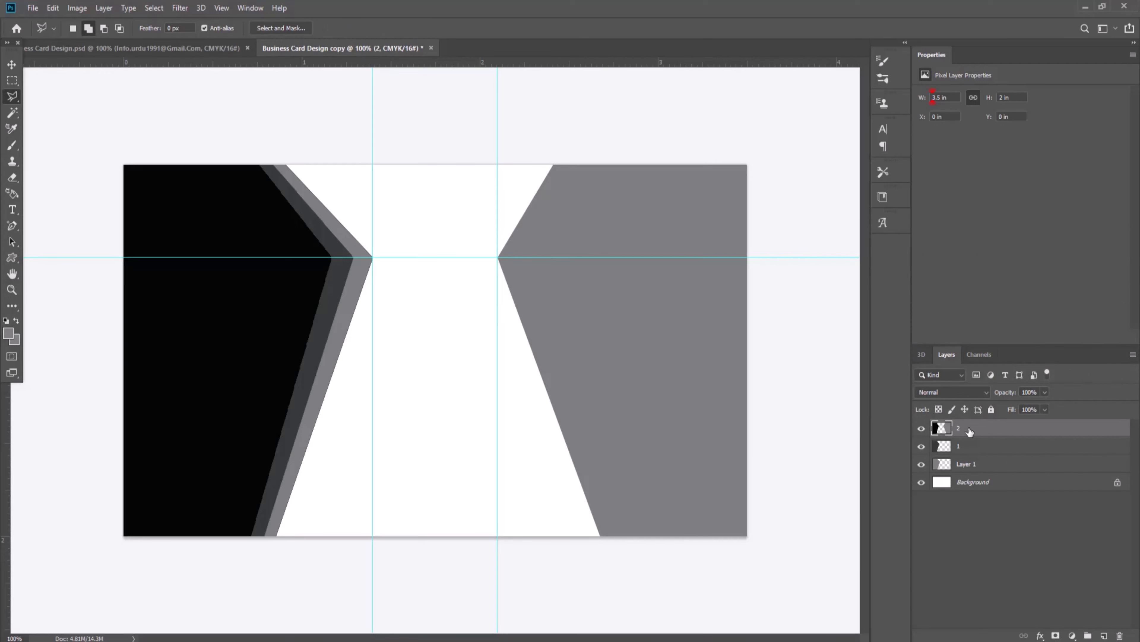
{"action": "right_click", "coordinate": [968, 426]}
{"action": "left_click", "coordinate": [979, 207]}
{"action": "type", "text": "3"}
{"action": "left_click", "coordinate": [668, 184]}
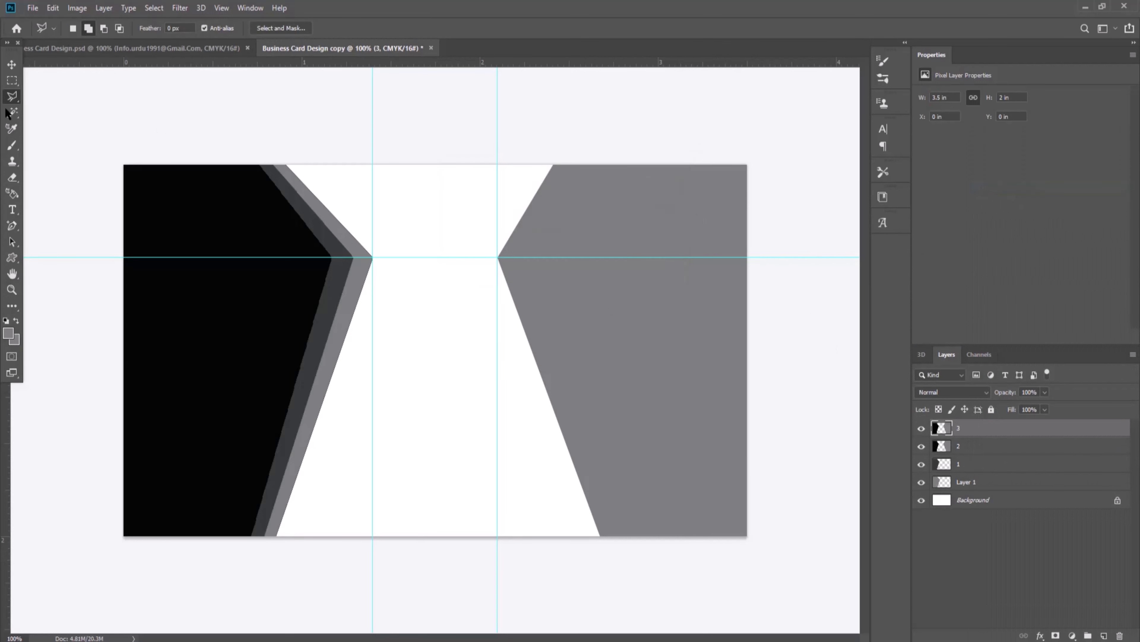
Fill layer 3 dark grey, narrow it to reveal a grey strip, and duplicate it as '3 copy'
{"action": "left_click", "coordinate": [13, 339]}
{"action": "left_click", "coordinate": [341, 265]}
{"action": "left_click", "coordinate": [1078, 258]}
{"action": "key", "text": "ctrl+BackSpace"}
{"action": "key", "text": "v"}
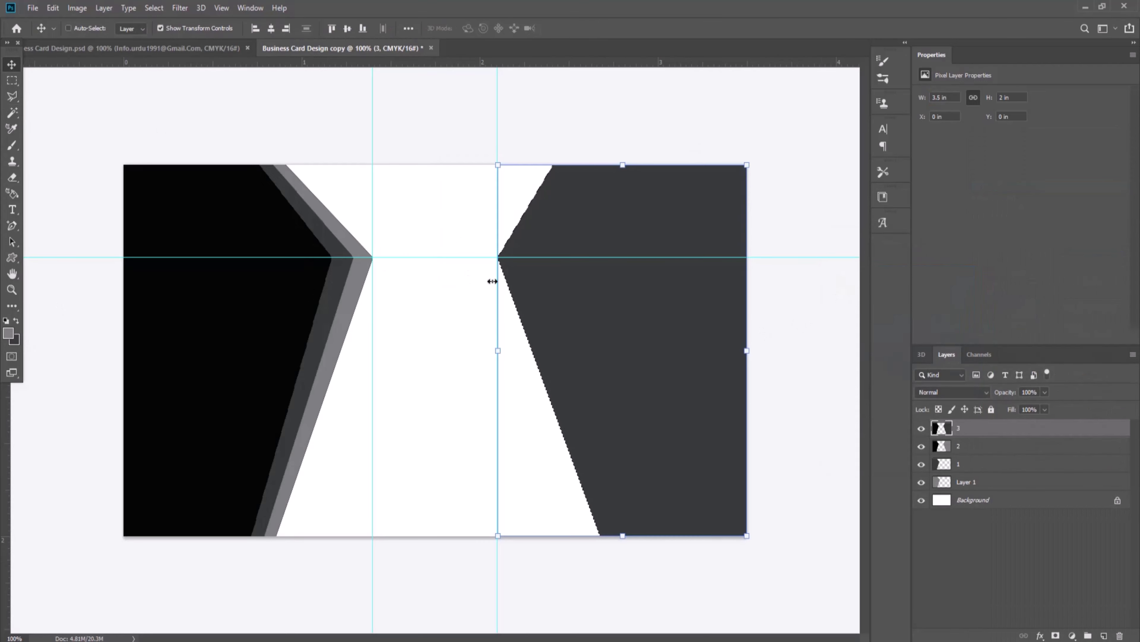
{"action": "left_click_drag", "start_coordinate": [492, 282], "coordinate": [519, 346]}
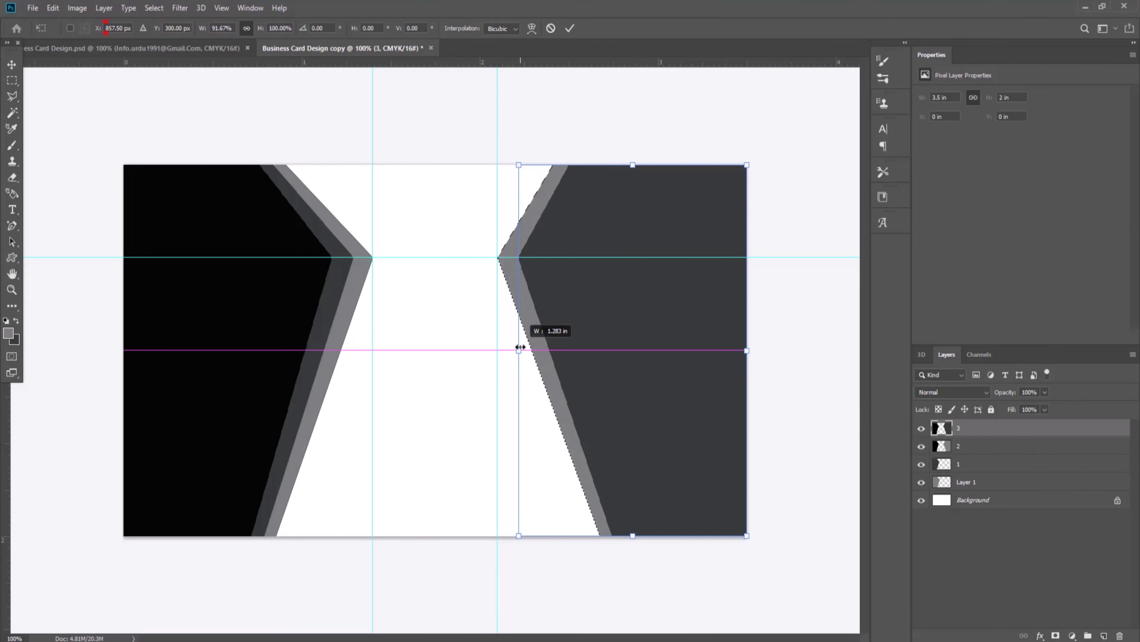
{"action": "key", "text": "Return"}
{"action": "right_click", "coordinate": [968, 426]}
{"action": "left_click", "coordinate": [978, 207]}
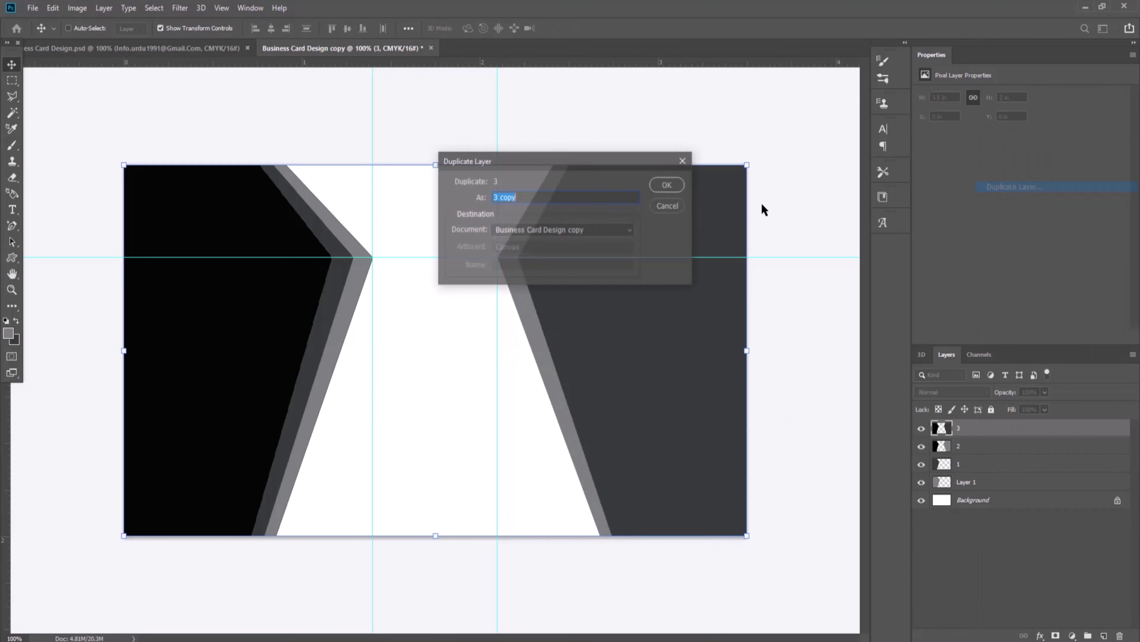
{"action": "key", "text": "Return"}
Fill '3 copy' black, narrow it from the left edge, and begin File > Place Embedded
{"action": "left_click", "coordinate": [13, 112]}
{"action": "left_click", "coordinate": [15, 340]}
{"action": "left_click", "coordinate": [250, 332]}
{"action": "left_click", "coordinate": [1094, 260]}
{"action": "key", "text": "ctrl+BackSpace"}
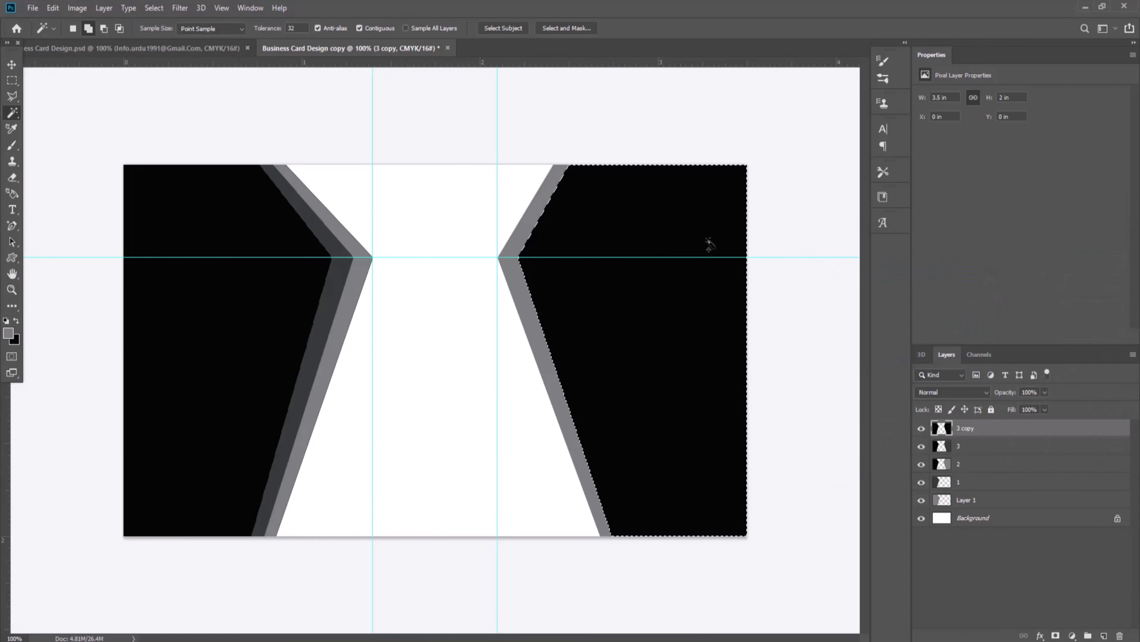
{"action": "key", "text": "v"}
{"action": "left_click_drag", "start_coordinate": [518, 351], "coordinate": [535, 354]}
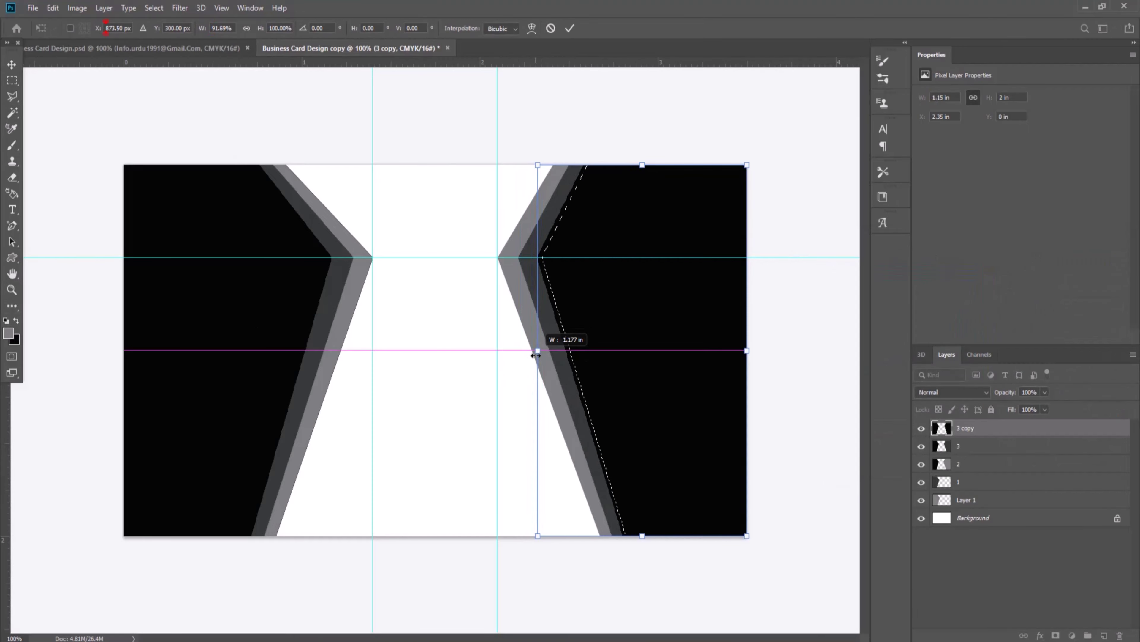
{"action": "left_click", "coordinate": [33, 7]}
{"action": "left_click", "coordinate": [68, 242]}
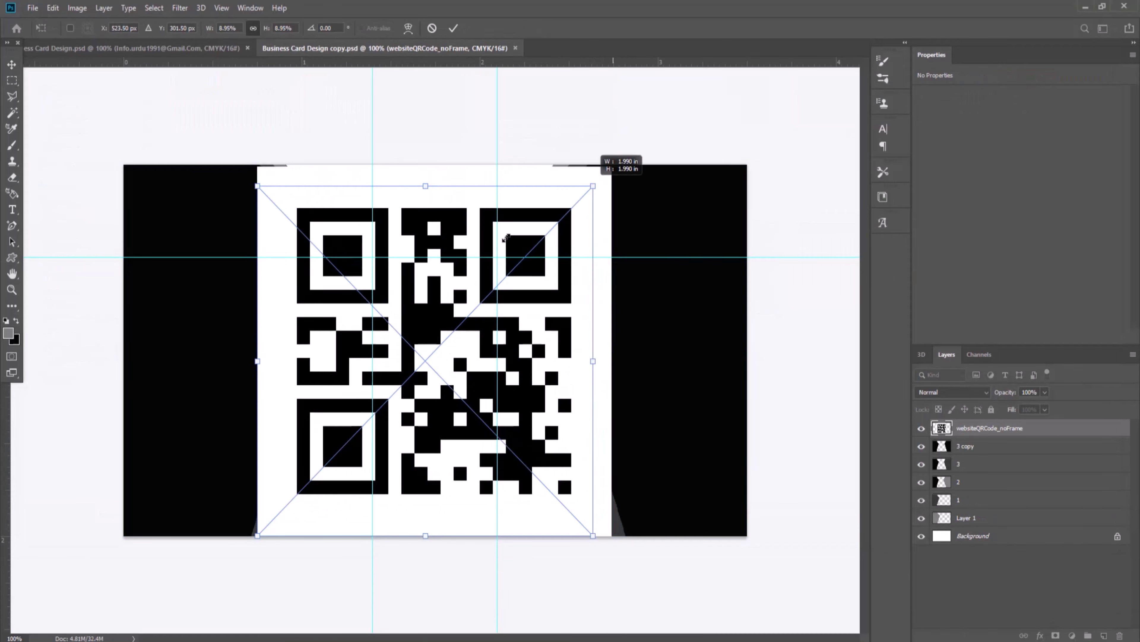
Move the QR code to the card centre and shrink the INFO URDU title beneath it
{"action": "left_click_drag", "start_coordinate": [304, 469], "coordinate": [440, 326]}
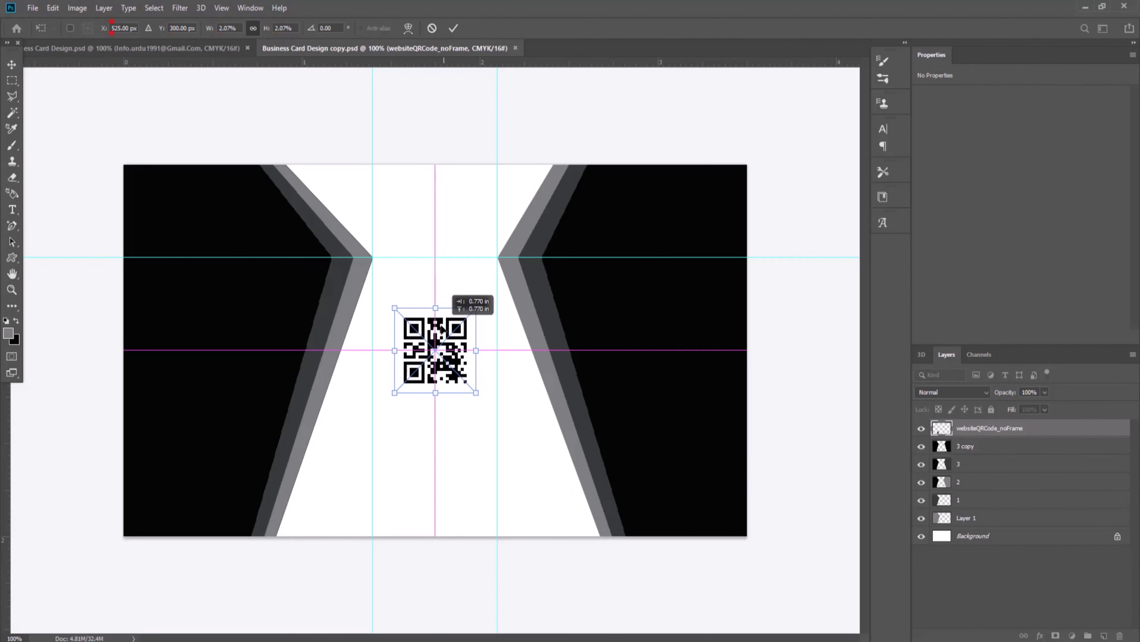
{"action": "left_click", "coordinate": [976, 446]}
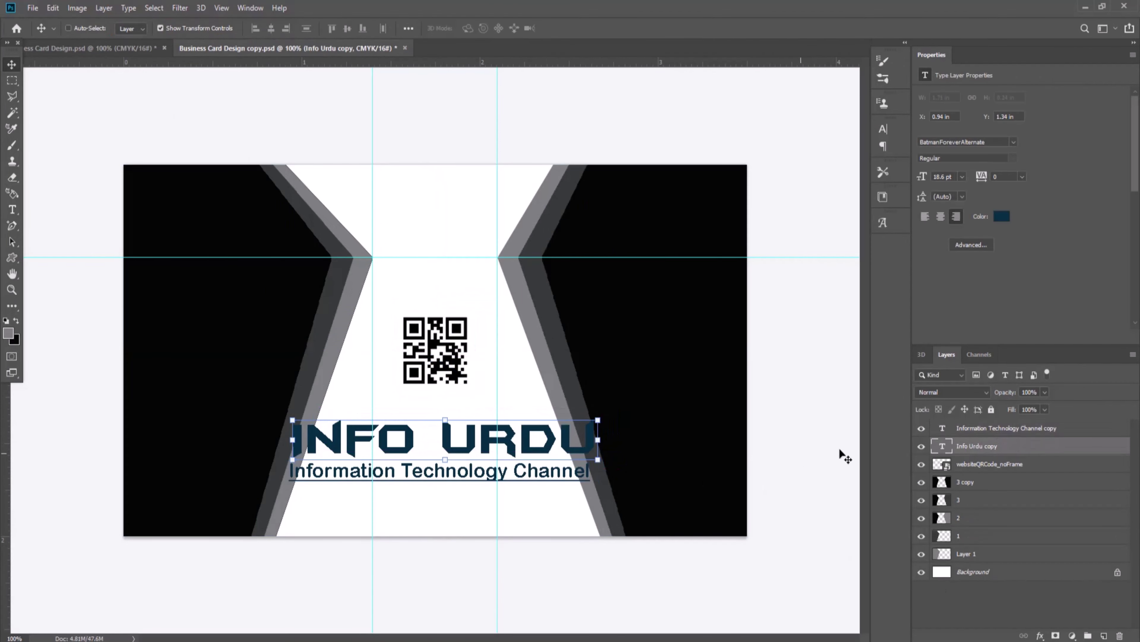
{"action": "key", "text": "ctrl+t"}
{"action": "mouse_move", "coordinate": [598, 420]}
{"action": "left_mouse_down"}
{"action": "mouse_move", "coordinate": [502, 407]}
{"action": "mouse_move", "coordinate": [486, 430]}
{"action": "mouse_move", "coordinate": [557, 404]}
{"action": "mouse_move", "coordinate": [527, 429]}
{"action": "left_mouse_up"}
{"action": "key", "text": "Return"}
{"action": "left_click", "coordinate": [435, 350]}
Shrink the Information Technology Channel tagline and centre it under the title
{"action": "left_click", "coordinate": [561, 470]}
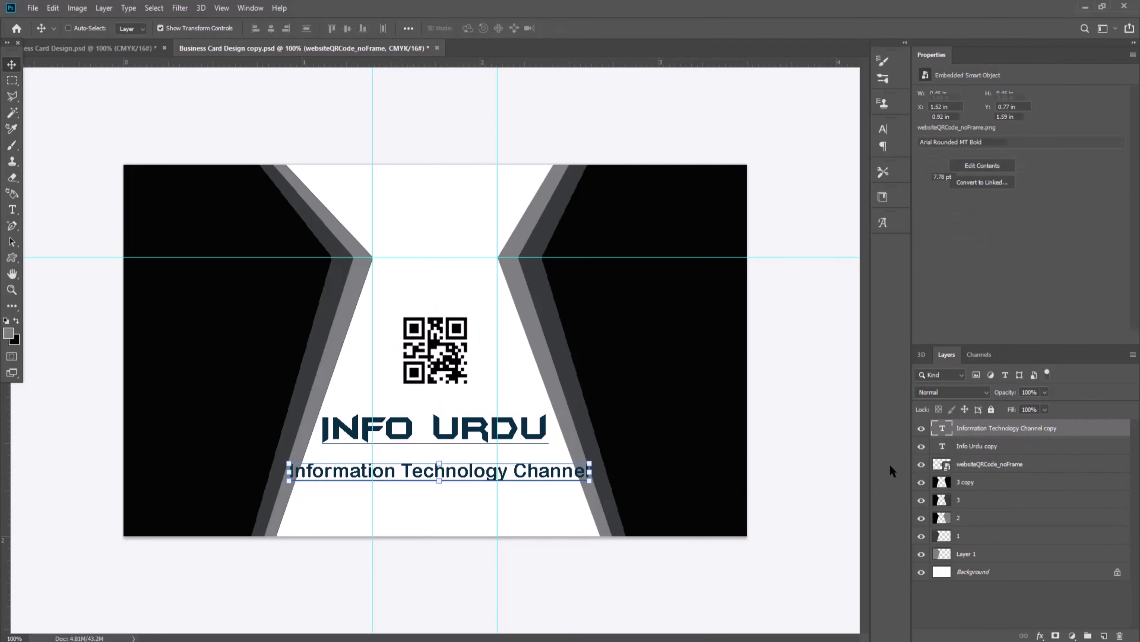
{"action": "key", "text": "ctrl+t"}
{"action": "mouse_move", "coordinate": [583, 472]}
{"action": "left_mouse_down"}
{"action": "mouse_move", "coordinate": [553, 478]}
{"action": "mouse_move", "coordinate": [550, 468]}
{"action": "left_mouse_up"}
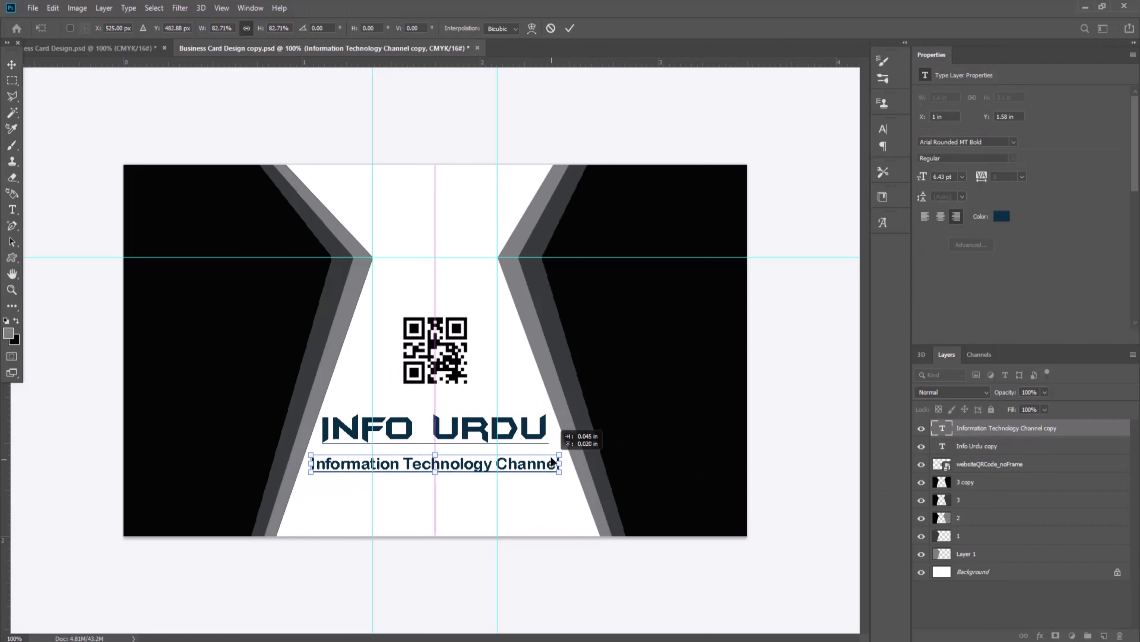
{"action": "key", "text": "Return"}
{"action": "left_click", "coordinate": [933, 588]}
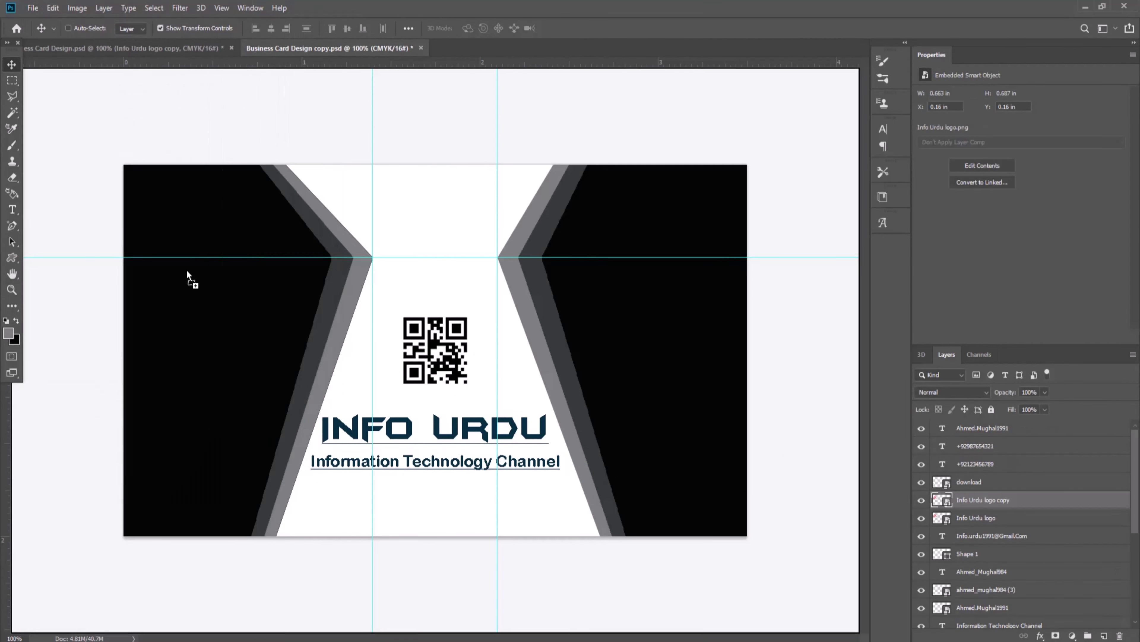
Distort the pasted front design in perspective onto the mockup's front card stack
{"action": "mouse_move", "coordinate": [198, 265]}
{"action": "left_mouse_down"}
{"action": "mouse_move", "coordinate": [227, 275]}
{"action": "mouse_move", "coordinate": [228, 290]}
{"action": "left_mouse_up"}
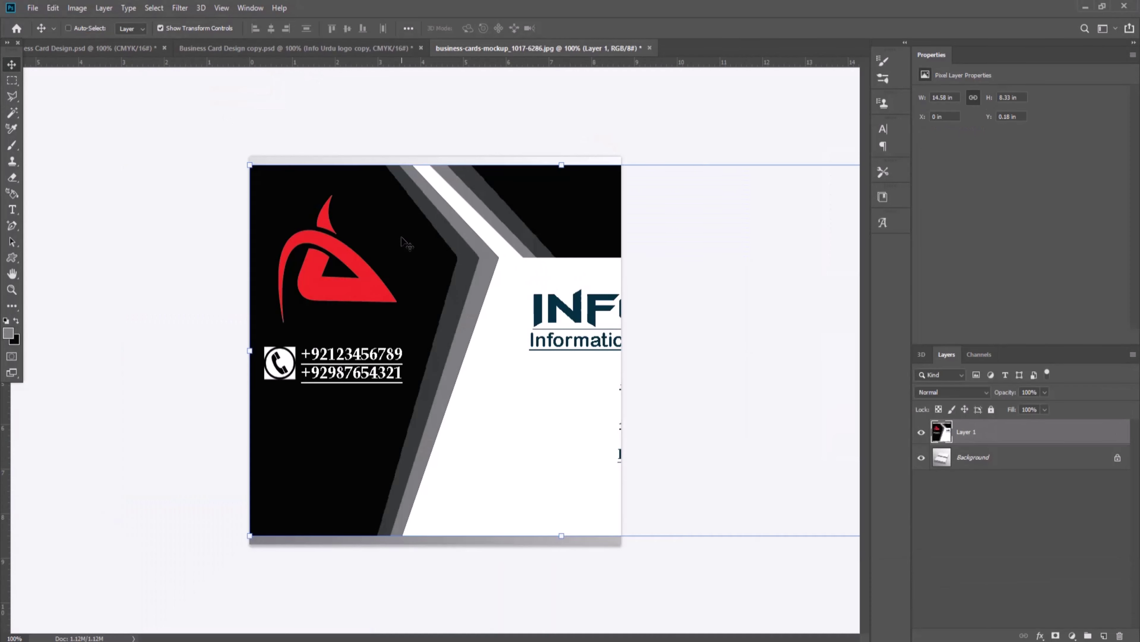
{"action": "mouse_move", "coordinate": [249, 165]}
{"action": "left_mouse_down"}
{"action": "mouse_move", "coordinate": [629, 382]}
{"action": "mouse_move", "coordinate": [465, 364]}
{"action": "left_mouse_up"}
{"action": "left_click_drag", "start_coordinate": [499, 434], "coordinate": [498, 422]}
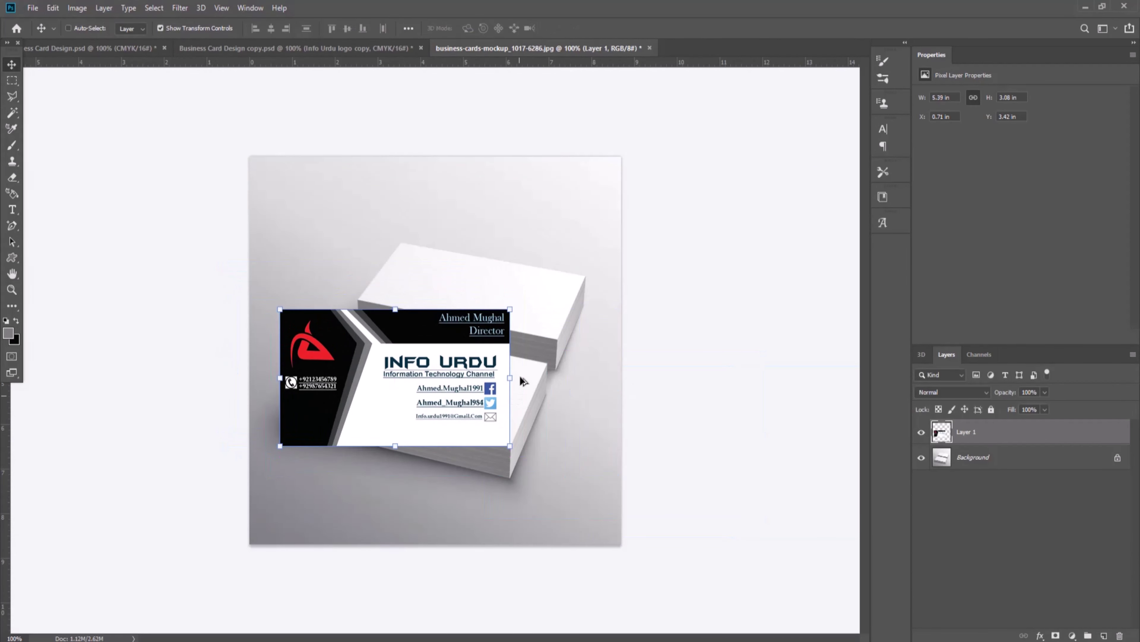
{"action": "left_click_drag", "start_coordinate": [511, 307], "coordinate": [549, 363]}
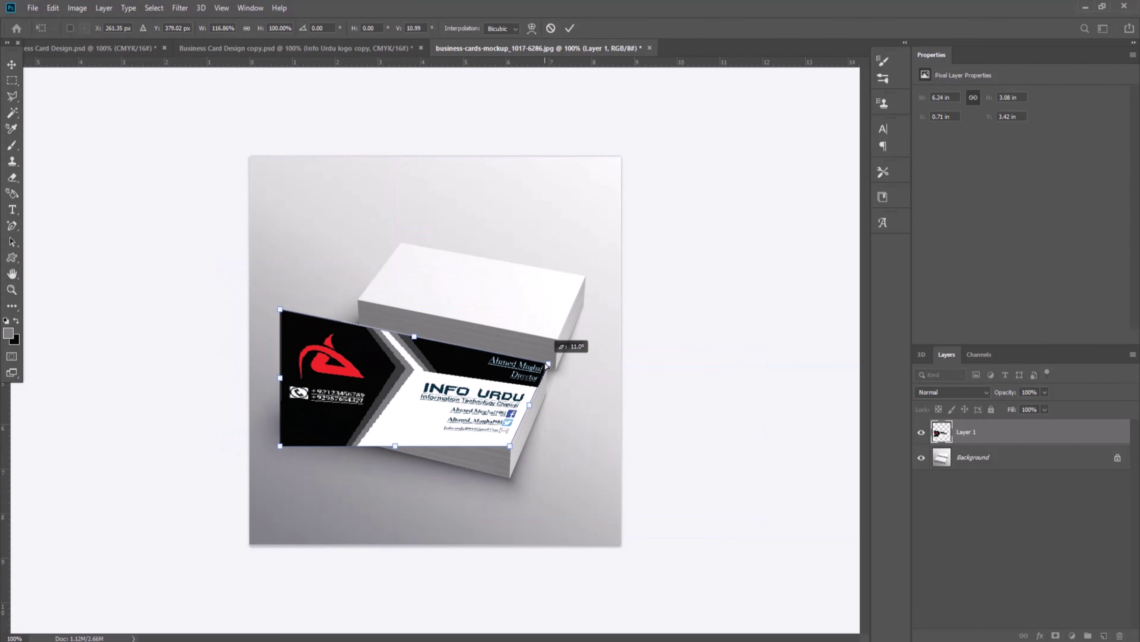
{"action": "mouse_move", "coordinate": [280, 309]}
{"action": "left_mouse_down"}
{"action": "mouse_move", "coordinate": [364, 326]}
{"action": "mouse_move", "coordinate": [341, 321]}
{"action": "left_mouse_up"}
{"action": "left_click_drag", "start_coordinate": [280, 446], "coordinate": [289, 396]}
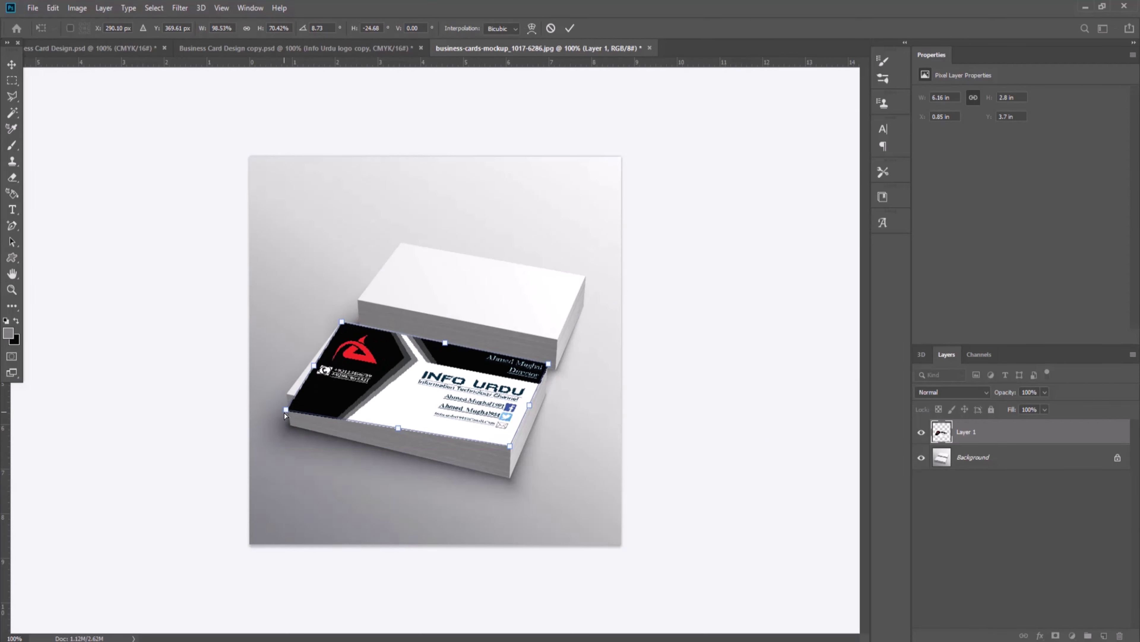
{"action": "key", "text": "Return"}
Zoom in and fine-tune the front card's corners and left edge against the stack
{"action": "key", "text": "z"}
{"action": "left_click", "coordinate": [341, 330]}
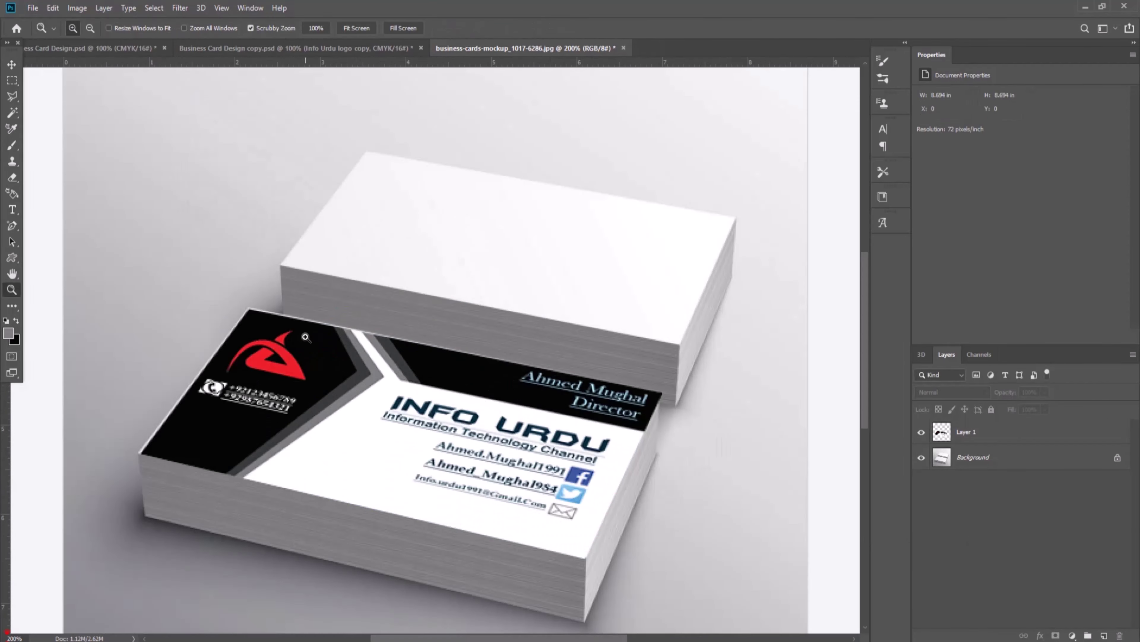
{"action": "left_click", "coordinate": [13, 64]}
{"action": "left_click", "coordinate": [334, 369]}
{"action": "left_click_drag", "start_coordinate": [231, 313], "coordinate": [225, 312]}
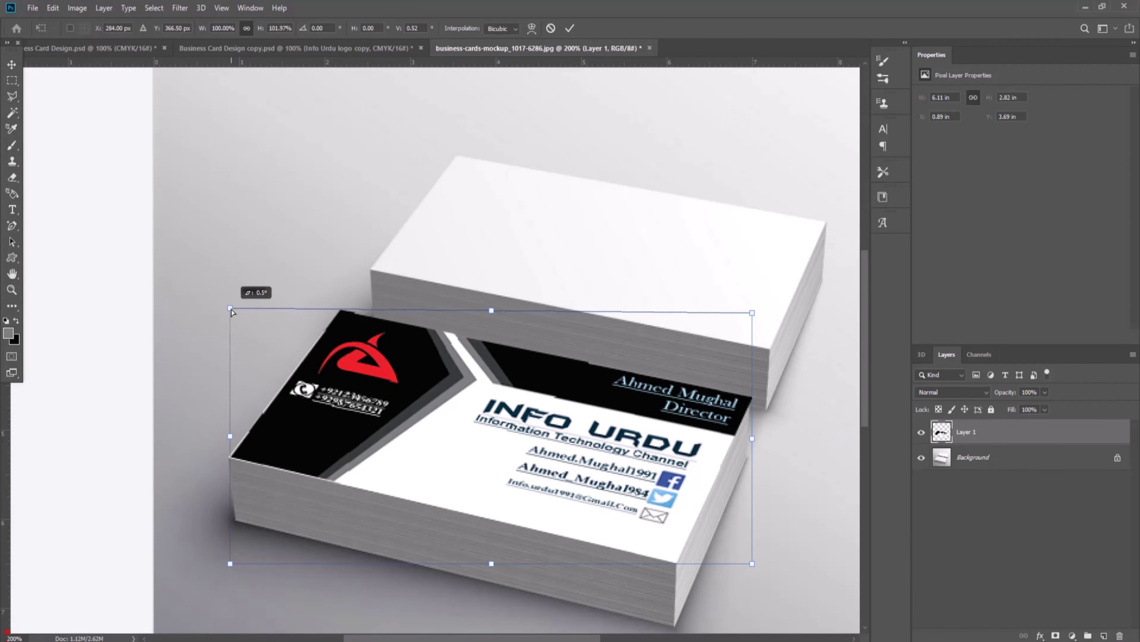
{"action": "left_click_drag", "start_coordinate": [231, 563], "coordinate": [227, 564]}
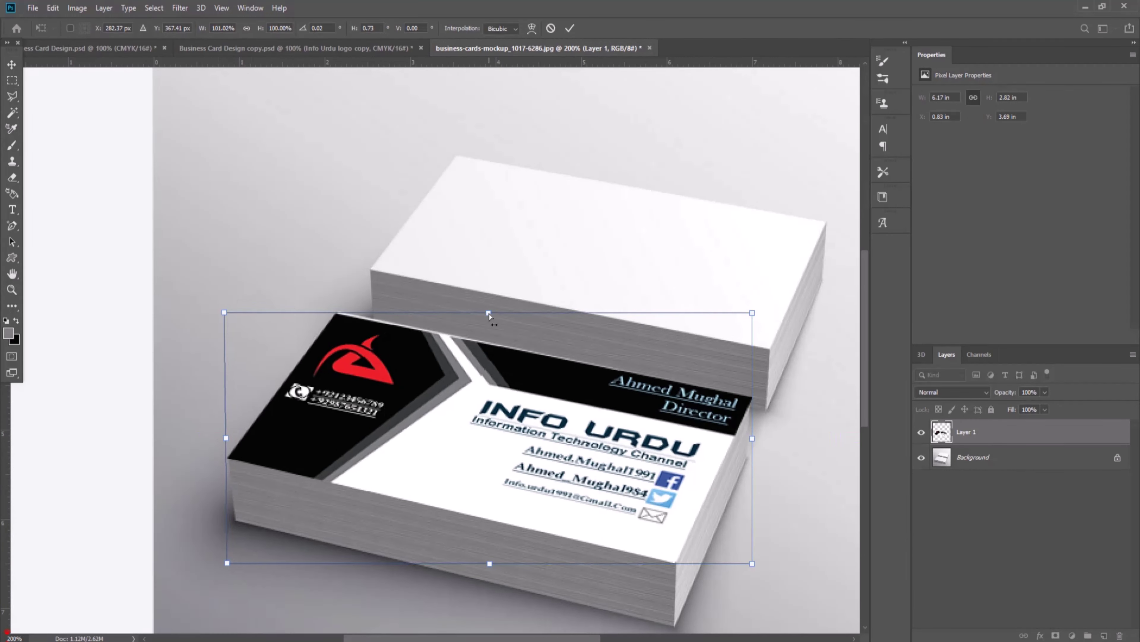
{"action": "left_click_drag", "start_coordinate": [226, 313], "coordinate": [242, 298]}
Copy the whole card-back design and paste it into the business card mockup
{"action": "key", "text": "ctrl+shift+Tab"}
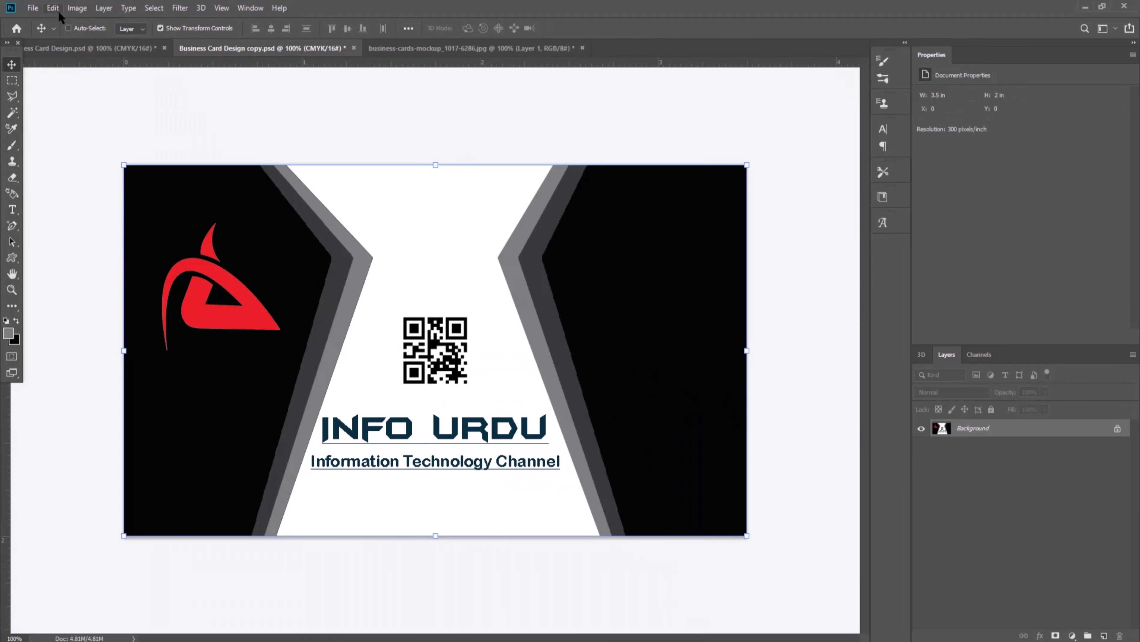
{"action": "left_click", "coordinate": [53, 7]}
{"action": "left_click", "coordinate": [71, 94]}
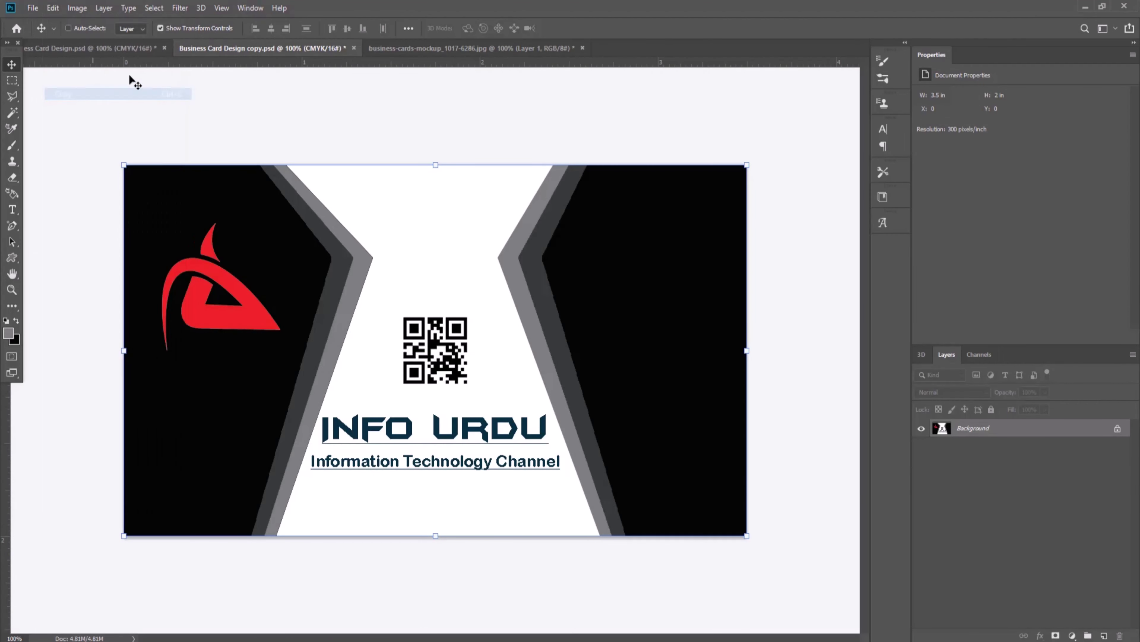
{"action": "left_click", "coordinate": [419, 53]}
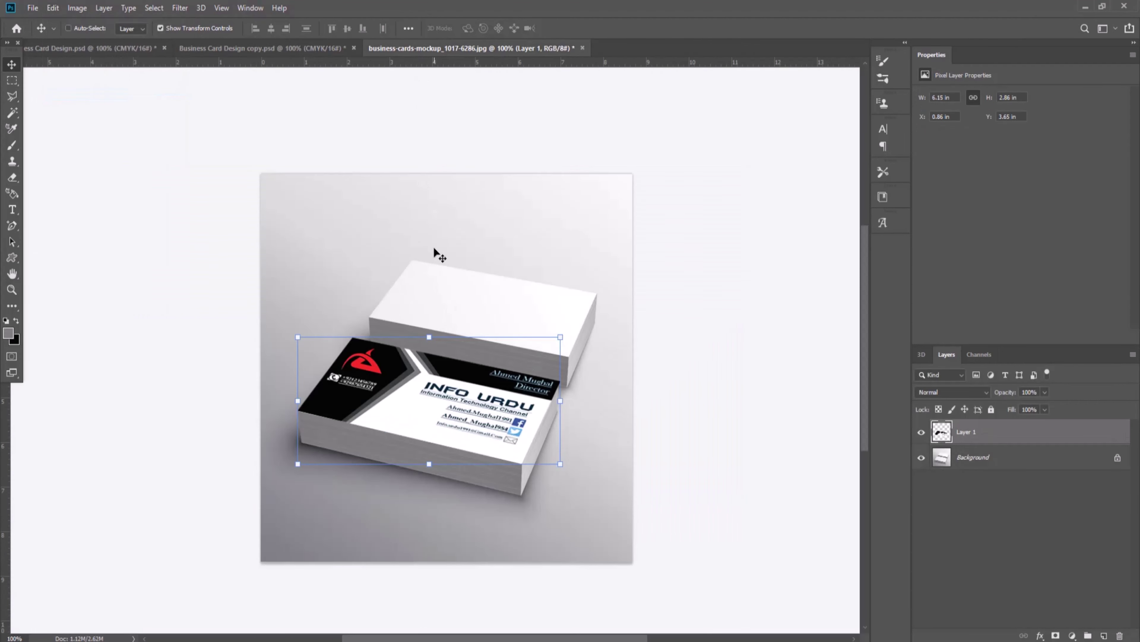
{"action": "key", "text": "ctrl"}
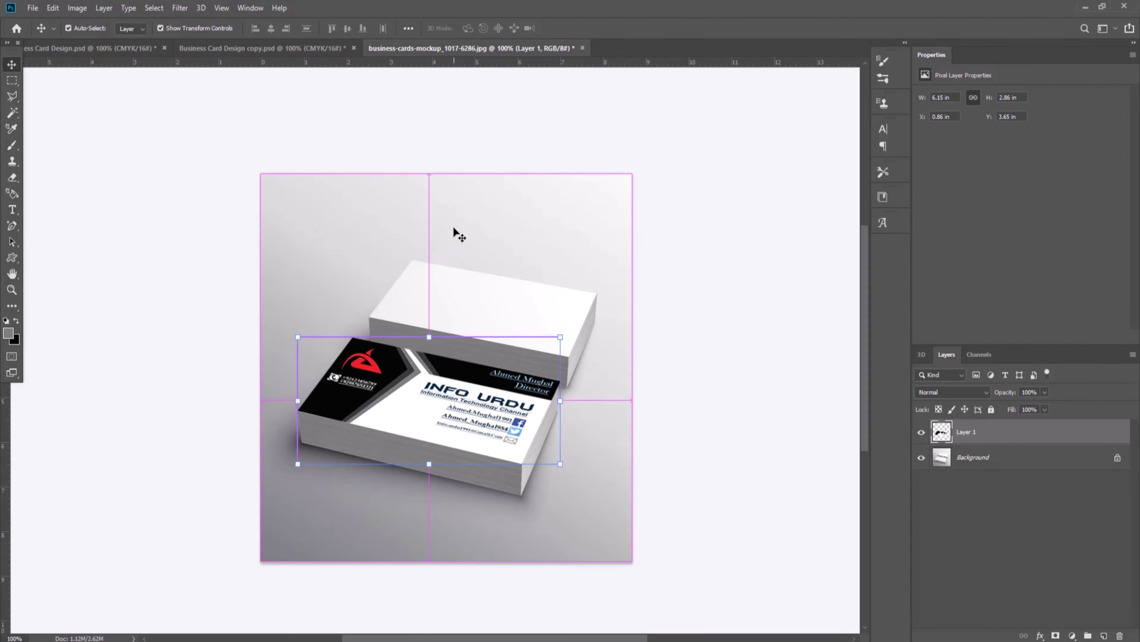
{"action": "key", "text": "ctrl+v"}
Move the pasted back design over the rear stack and try skewing its corners into perspective
{"action": "key", "text": "ctrl+t"}
{"action": "left_click_drag", "start_coordinate": [494, 292], "coordinate": [527, 269]}
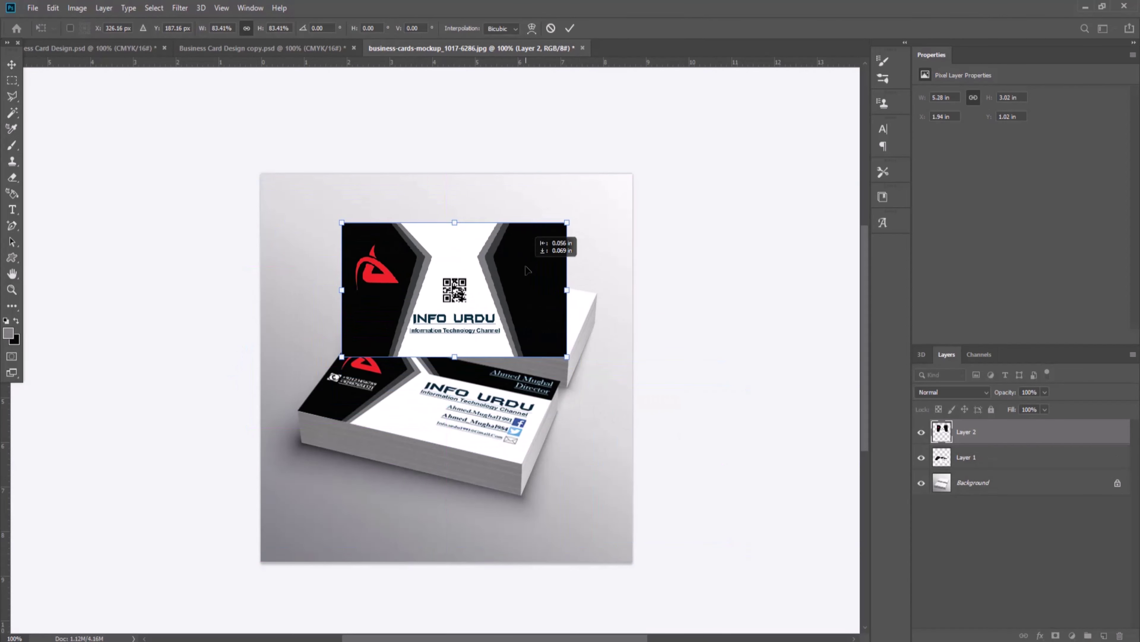
{"action": "scroll", "coordinate": [558, 324], "scroll_direction": "up", "scroll_amount": 1}
{"action": "mouse_move", "coordinate": [575, 121]}
{"action": "left_mouse_down"}
{"action": "mouse_move", "coordinate": [576, 235]}
{"action": "mouse_move", "coordinate": [633, 261]}
{"action": "left_mouse_up"}
{"action": "mouse_move", "coordinate": [124, 121]}
{"action": "left_mouse_down"}
{"action": "mouse_move", "coordinate": [267, 183]}
{"action": "mouse_move", "coordinate": [266, 196]}
{"action": "left_mouse_up"}
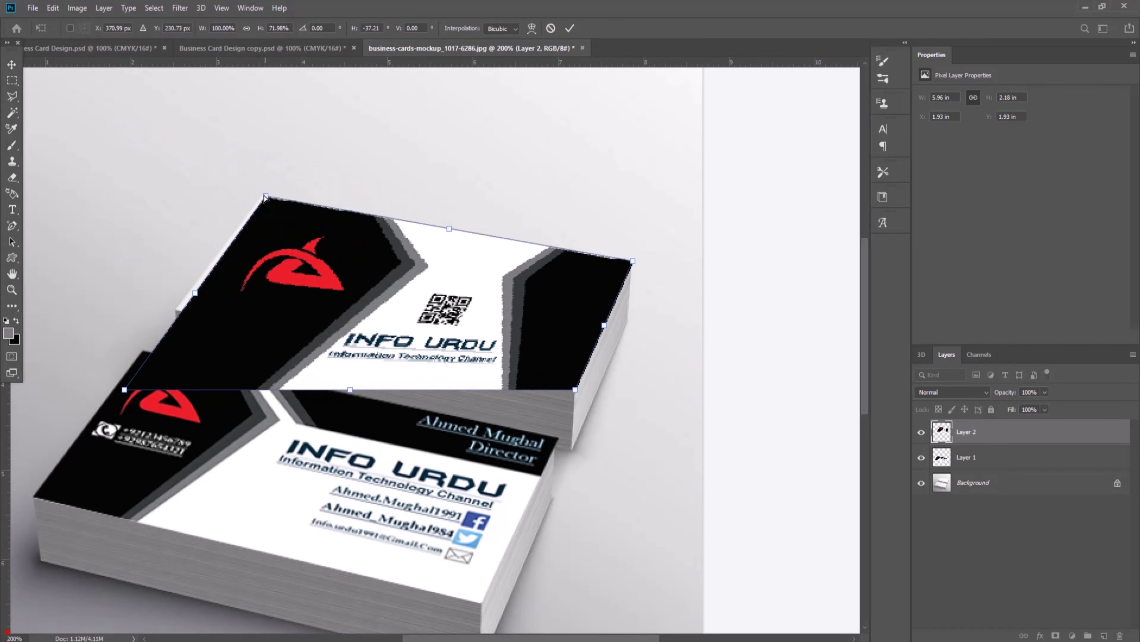
{"action": "key", "text": "ctrl+z"}
Re-skew the back card's edges and enlarge it to cover the rear stack top
{"action": "left_click_drag", "start_coordinate": [633, 386], "coordinate": [643, 388]}
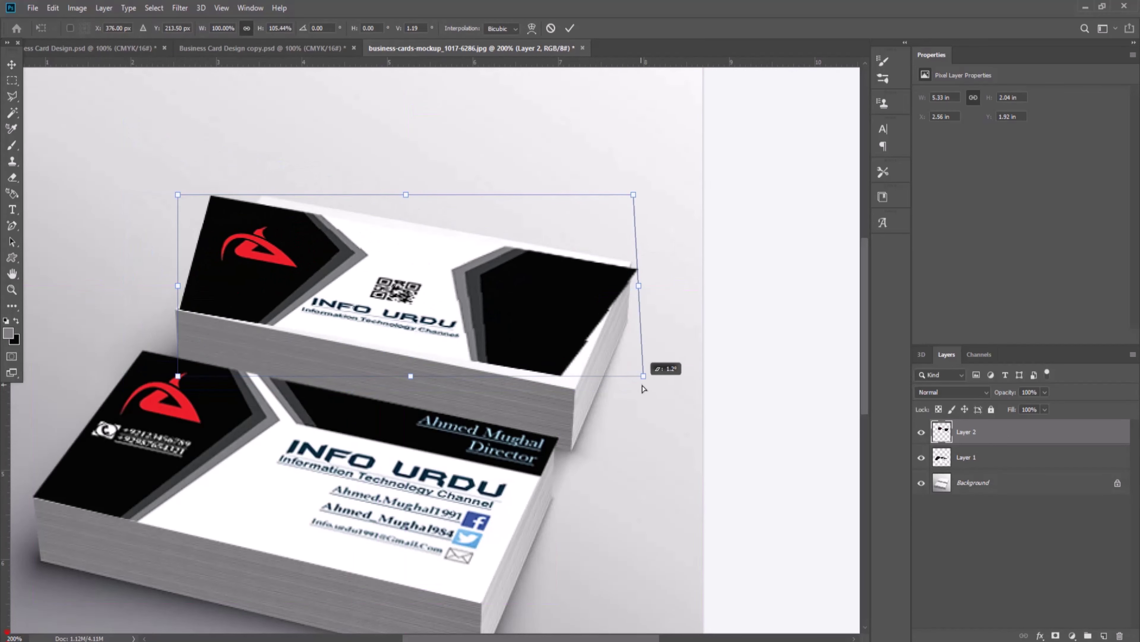
{"action": "left_click_drag", "start_coordinate": [639, 285], "coordinate": [635, 290]}
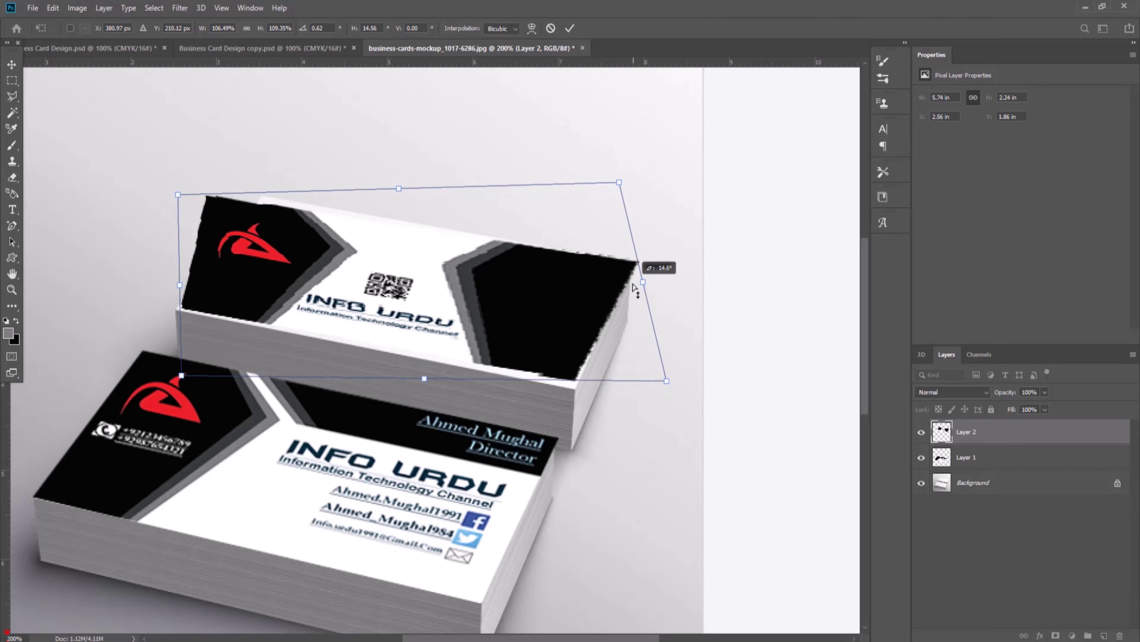
{"action": "key", "text": "ctrl+z"}
{"action": "left_click_drag", "start_coordinate": [198, 383], "coordinate": [187, 391]}
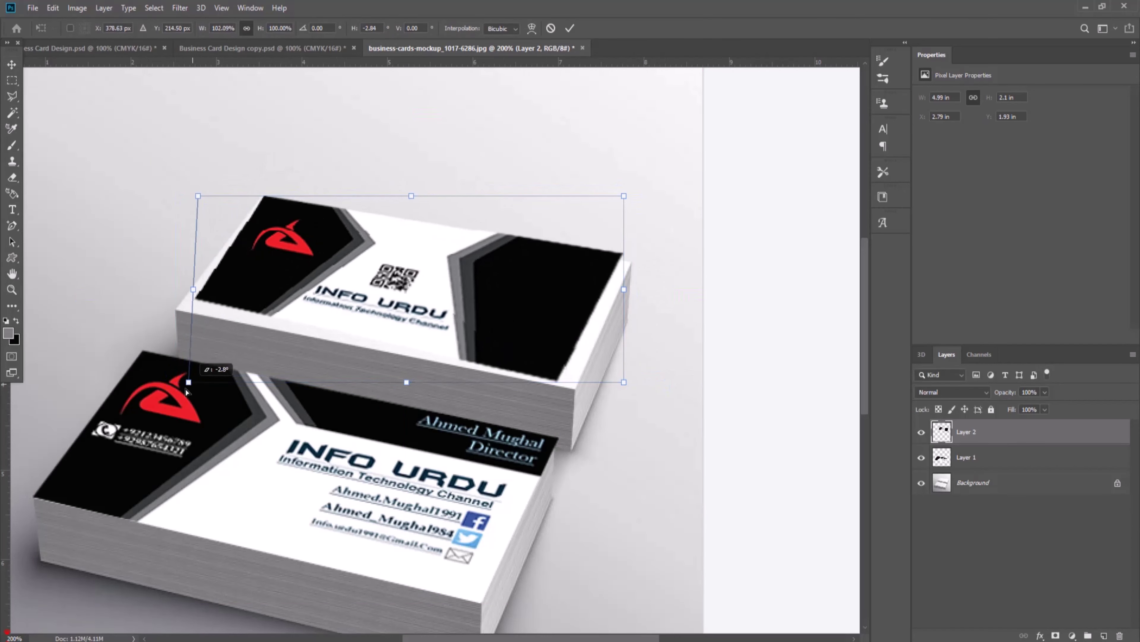
{"action": "key", "text": "ctrl+z"}
{"action": "key", "text": "ctrl+z"}
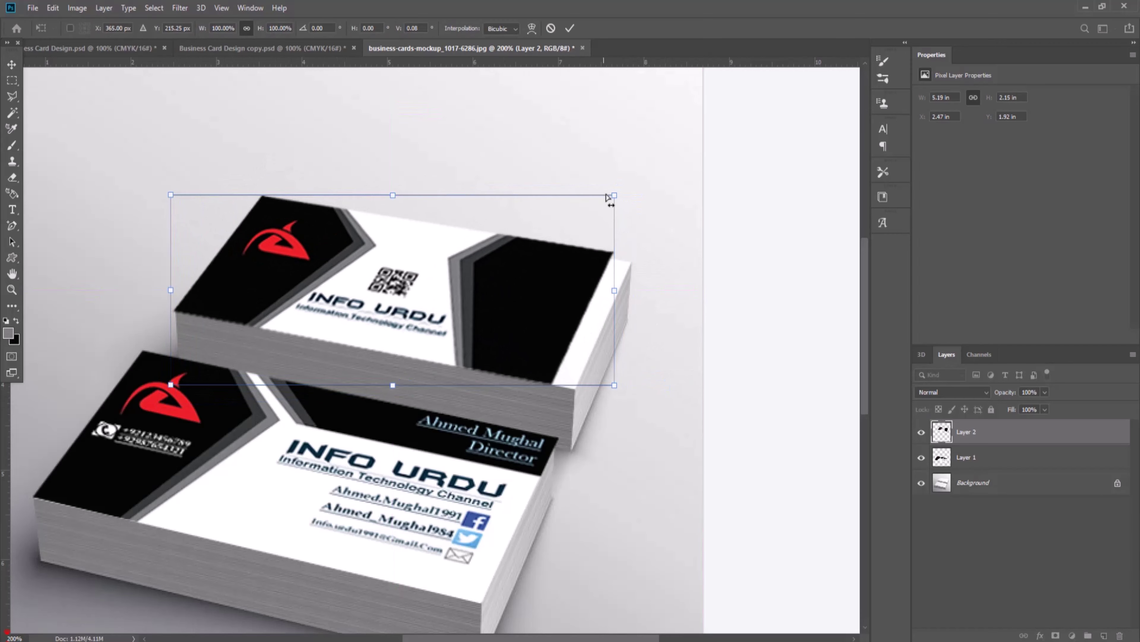
{"action": "left_click_drag", "start_coordinate": [615, 290], "coordinate": [633, 296]}
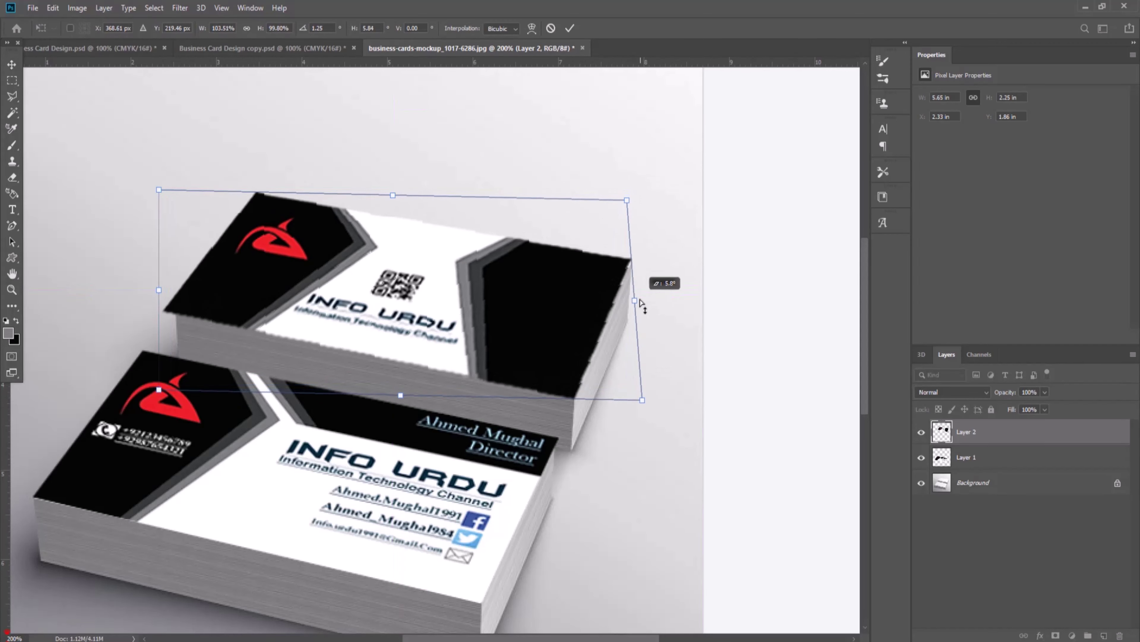